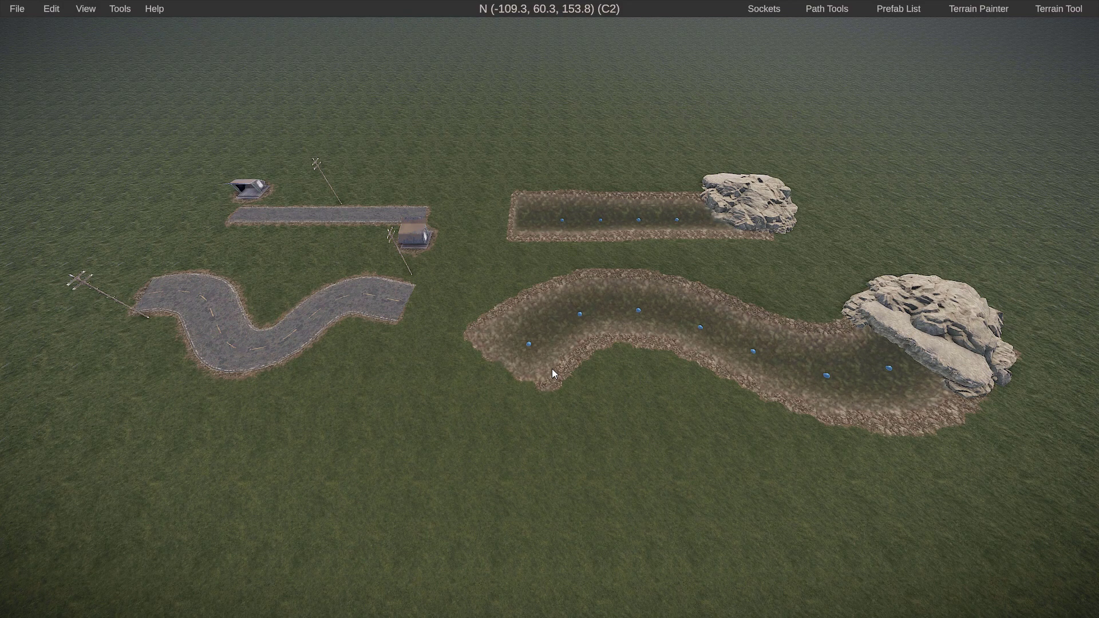
Examine the sample straight and curved roads and rivers already placed on the map.
key(w)
right_drag(575, 379, 615, 390)
key(a)
key(a)
key(w)
key(w)
key(w)
key(s)
key(d)
key(d)
key(w)
key(a)
key(s)
key(d)
key(w)
key(d)
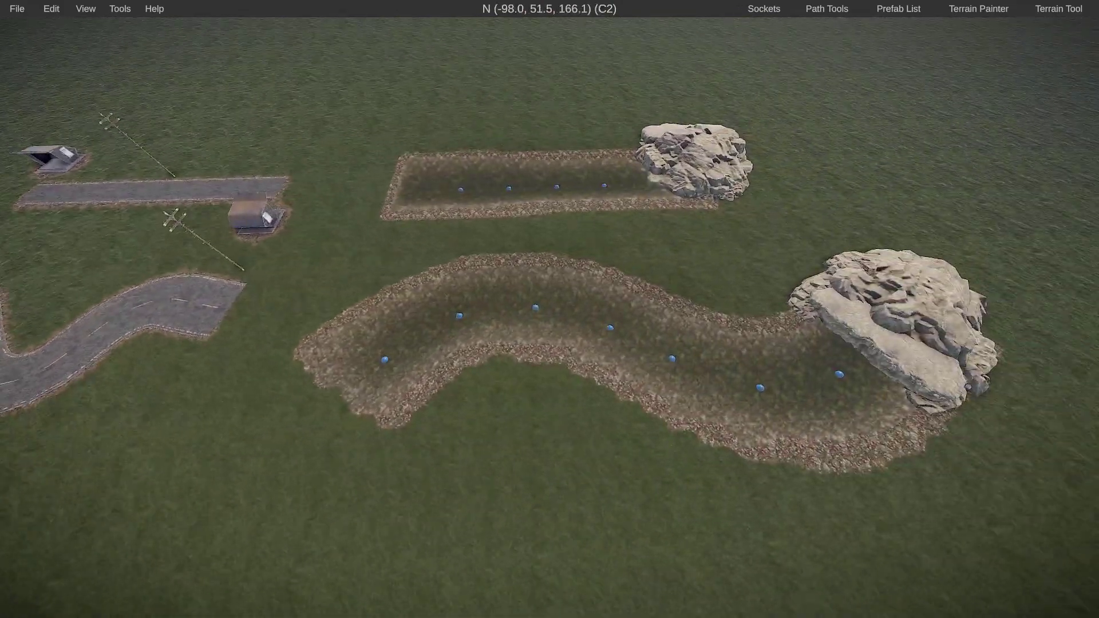
right_drag(616, 389, 608, 414)
key(w)
key(a)
key(w)
key(w)
key(d)
key(d)
key(s)
key(s)
key(d)
key(a)
key(s)
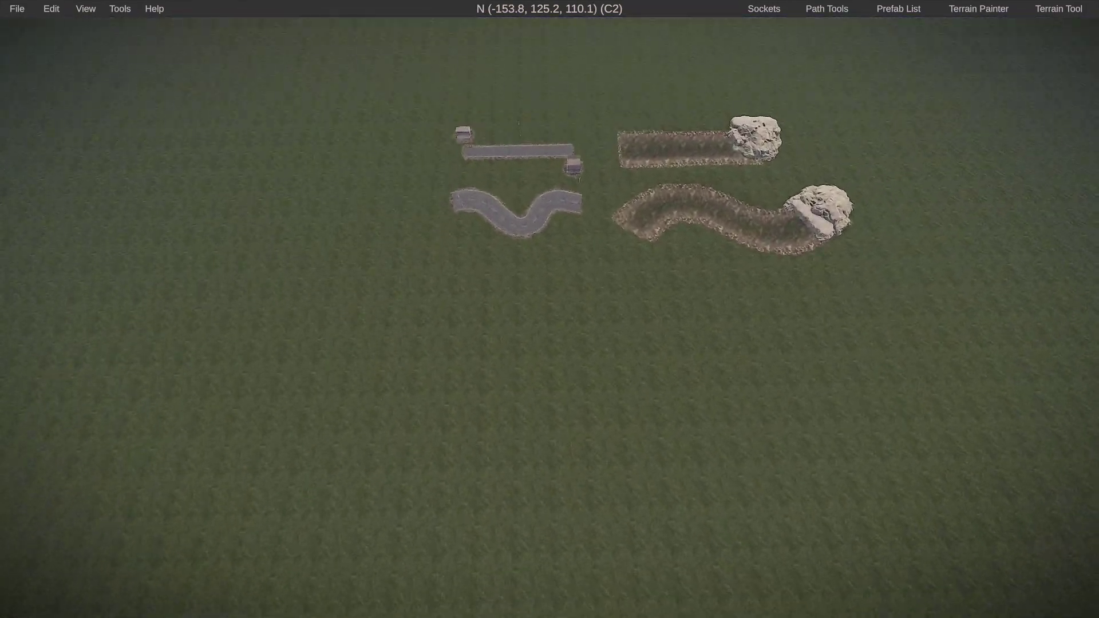
right_drag(746, 90, 744, 99)
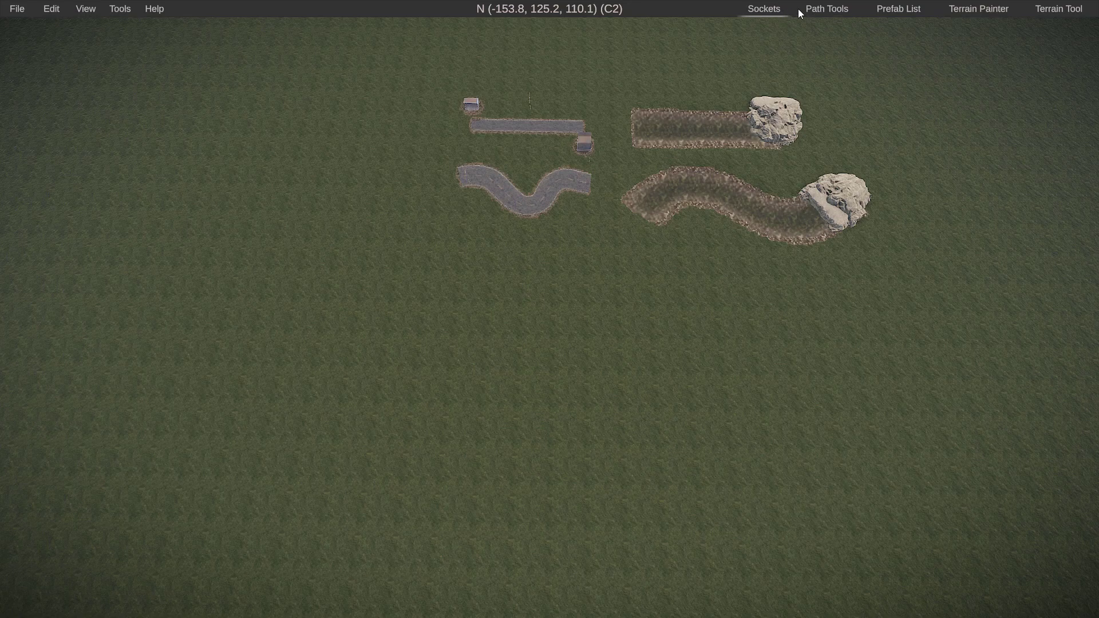
Open the path tools with Road as the path type and move their window away from the work area.
click(830, 7)
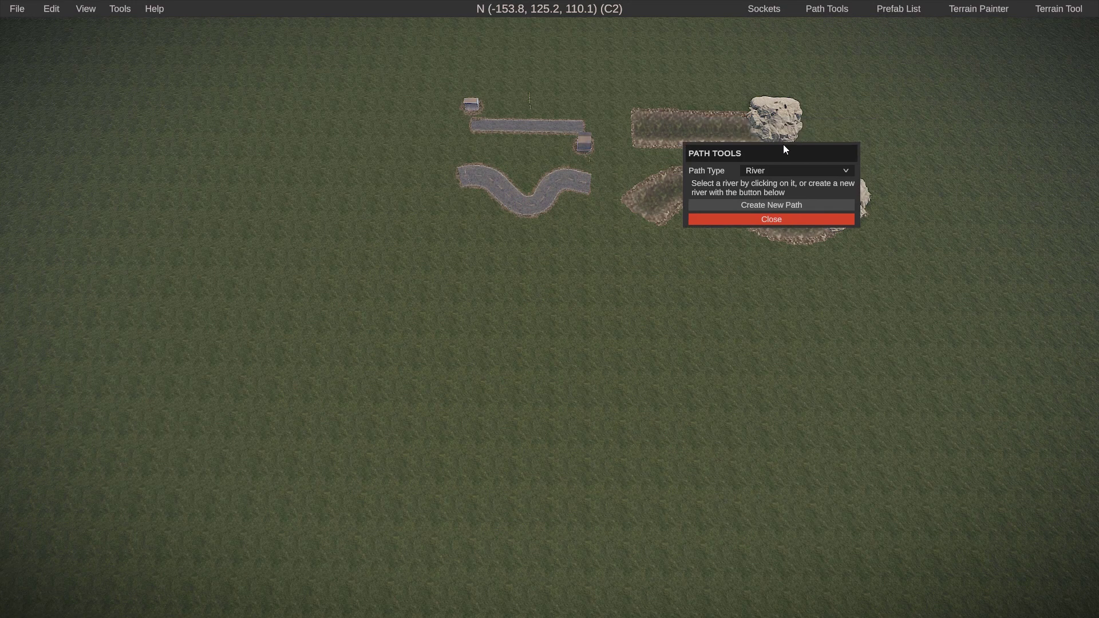
click(586, 277)
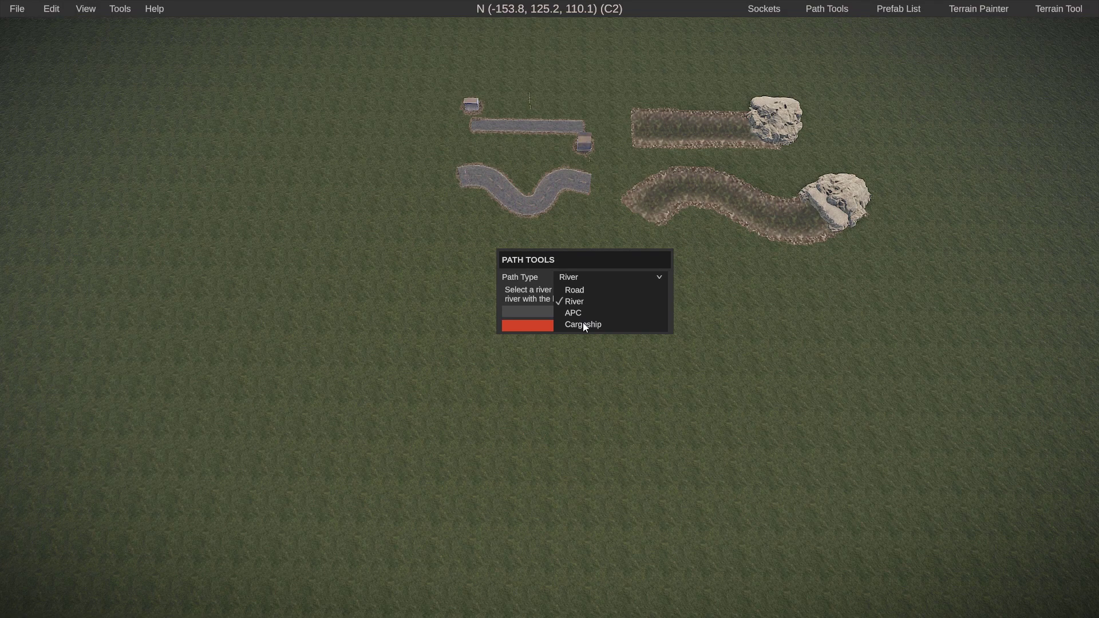
click(582, 291)
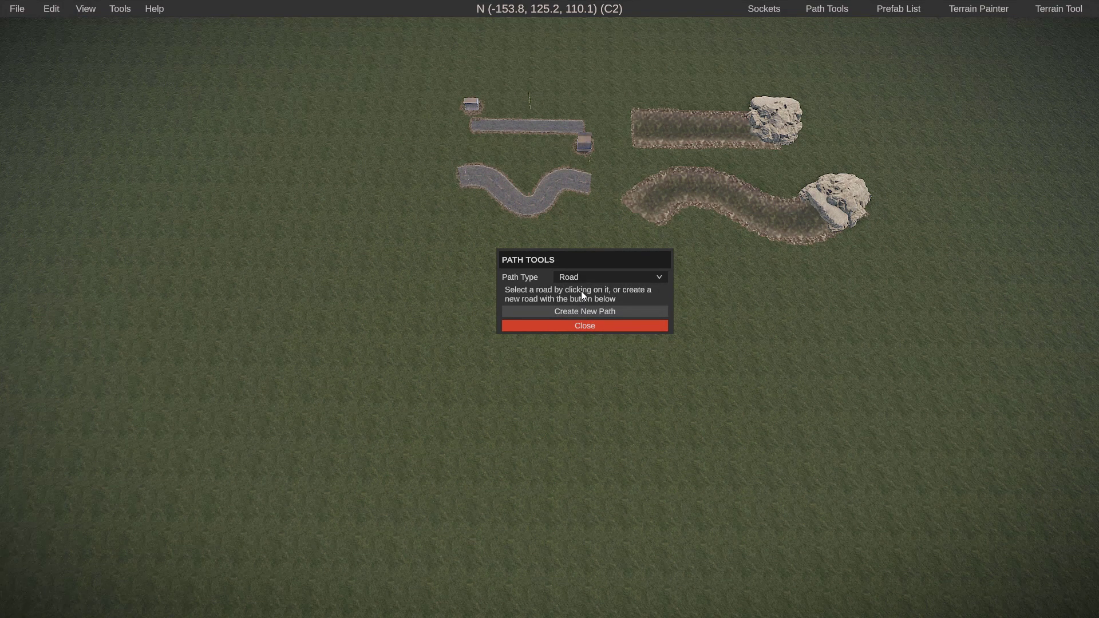
drag(581, 261, 839, 254)
Create a new road path on the empty grass in front of the sample roads.
right_drag(838, 254, 839, 361)
key(w)
key(a)
key(s)
mouse_move(549, 309)
right_down()
mouse_move(549, 217)
mouse_move(549, 309)
right_up()
key(w)
key(s)
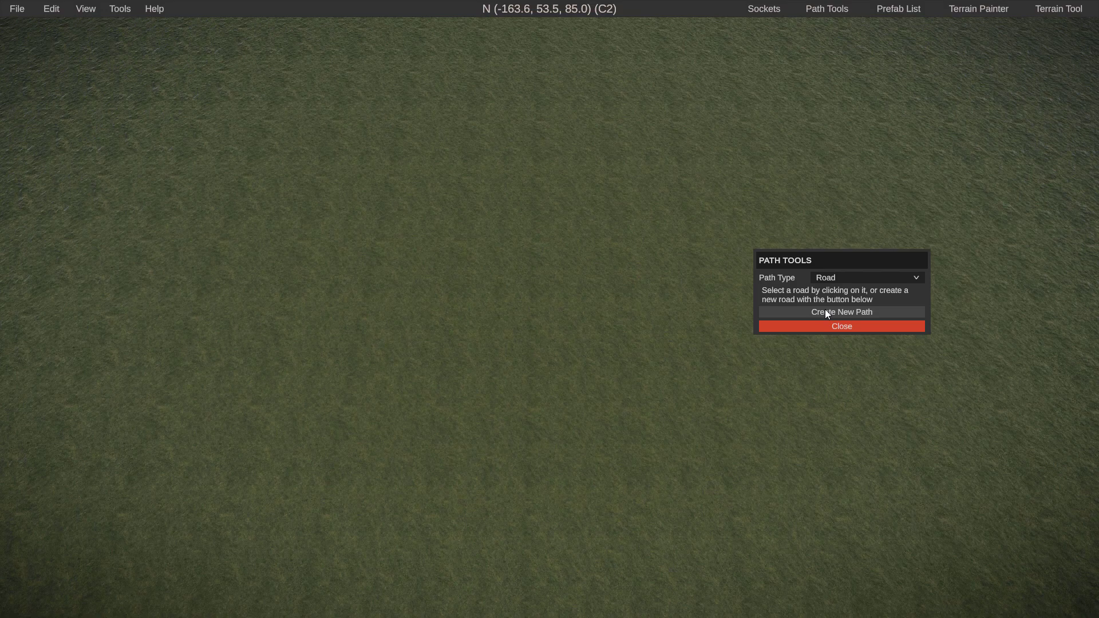
click(826, 311)
Reposition the two end nodes and the middle node of the new road to bend its course.
right_drag(733, 335, 679, 332)
key(w)
key(d)
key(d)
key(w)
right_drag(550, 306, 496, 272)
key(a)
key(w)
key(s)
key(a)
right_drag(413, 253, 551, 313)
scroll(551, 313, down, 2)
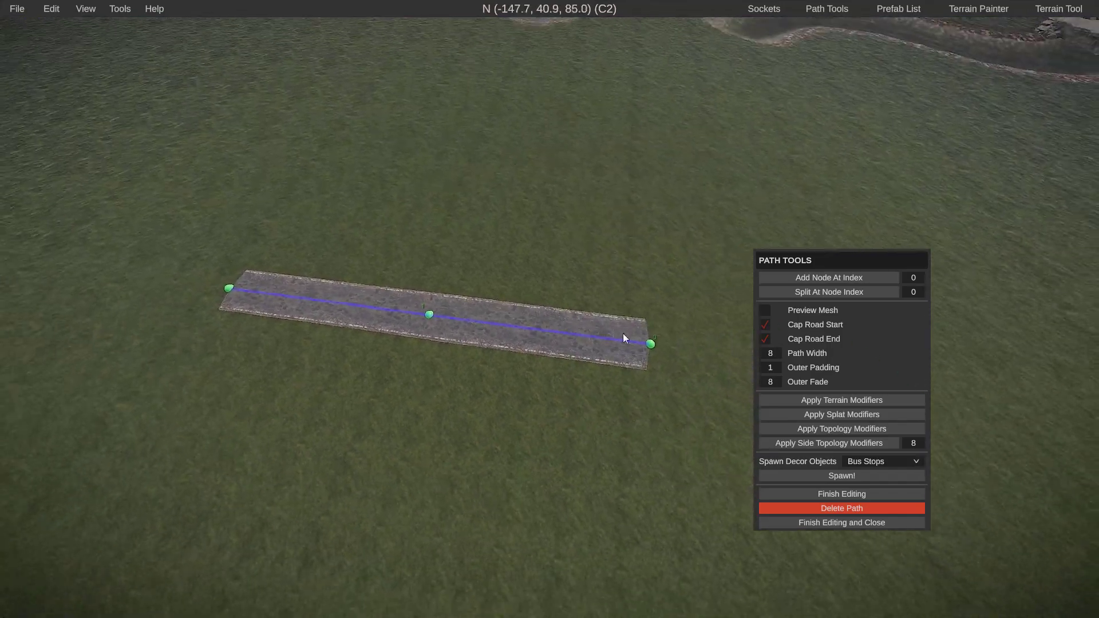
click(651, 344)
drag(651, 344, 661, 314)
right_drag(463, 319, 451, 323)
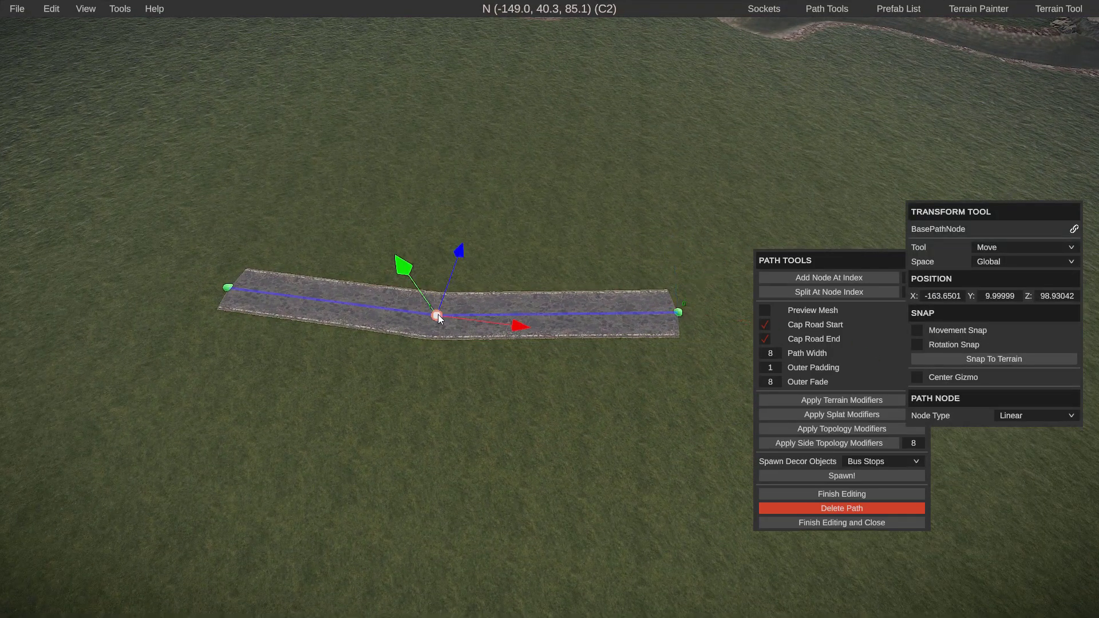
drag(438, 315, 491, 248)
right_drag(469, 257, 392, 288)
click(287, 296)
drag(287, 295, 355, 267)
Extend the road to nine nodes by duplicating its end node repeatedly and placing the copies along a C-shaped curve.
key(ctrl+d)
drag(247, 283, 51, 246)
key(ctrl+d)
mouse_move(52, 246)
right_down()
mouse_move(22, 246)
mouse_move(35, 254)
right_up()
key(a)
key(d)
key(ctrl+d)
drag(192, 223, 388, 122)
key(ctrl+d)
key(ctrl+d)
key(ctrl+d)
key(d)
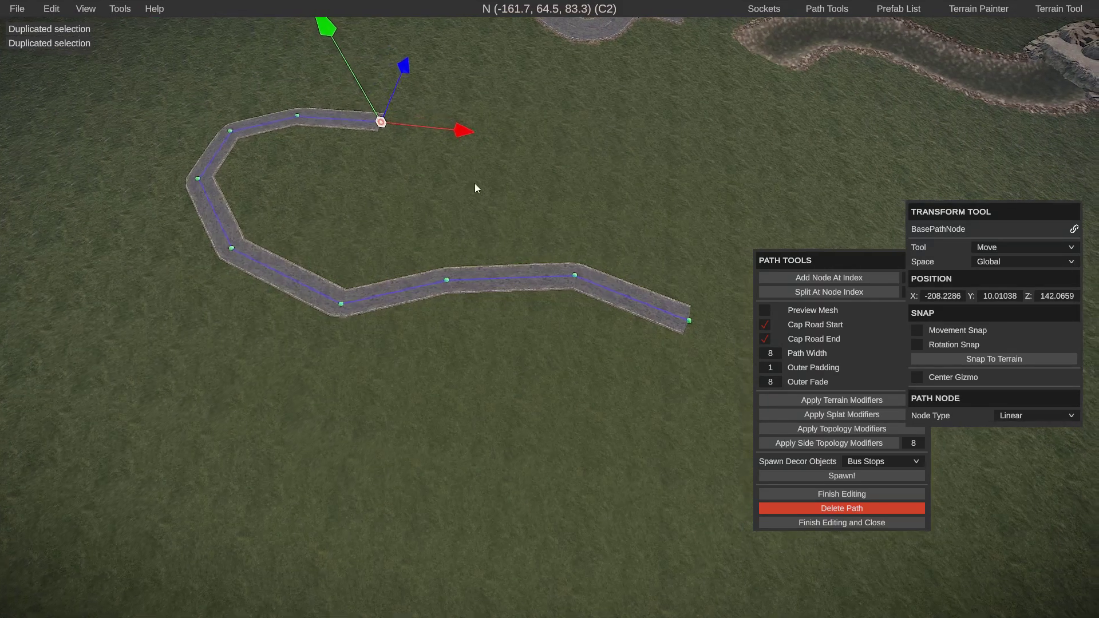
Select all nine road nodes and arrange the Path Tools and Transform Tool windows side by side, clear of the road.
click(600, 170)
mouse_move(600, 171)
right_down()
mouse_move(564, 158)
mouse_move(587, 156)
right_up()
key(a)
key(w)
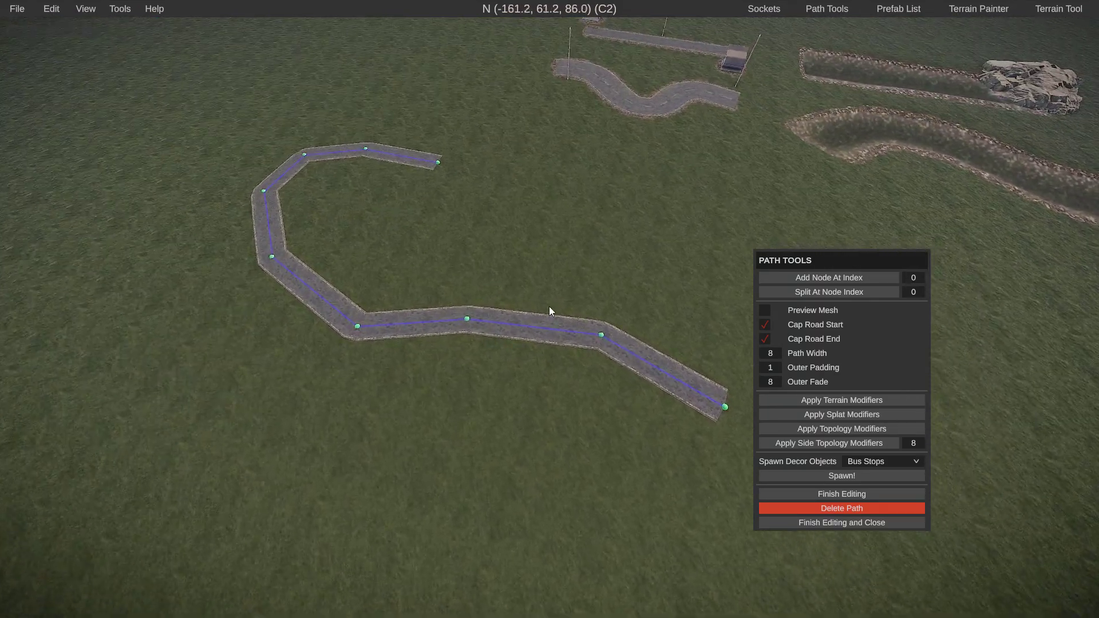
key(a)
key(w)
right_drag(544, 377, 561, 313)
key(s)
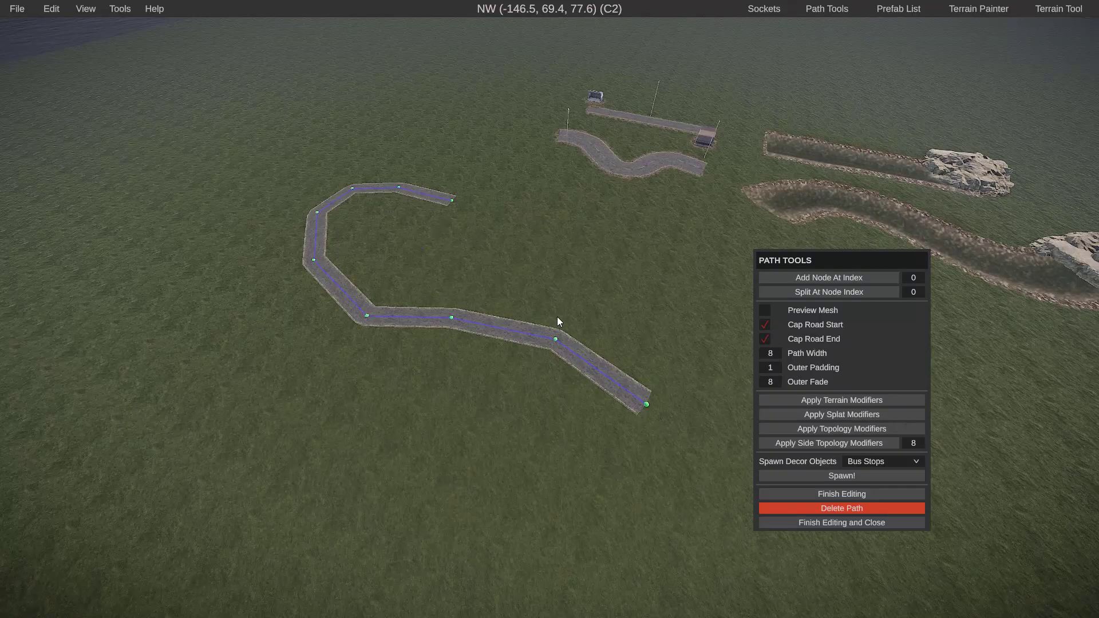
key(ctrl+a)
key(w)
right_drag(534, 339, 549, 304)
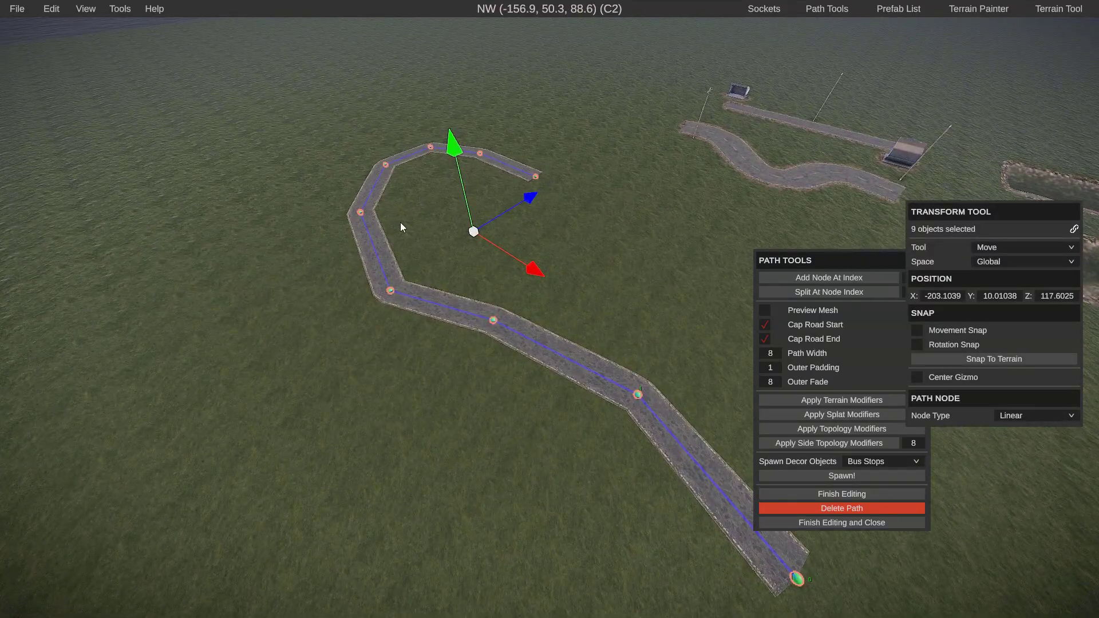
drag(837, 260, 785, 132)
drag(969, 221, 944, 148)
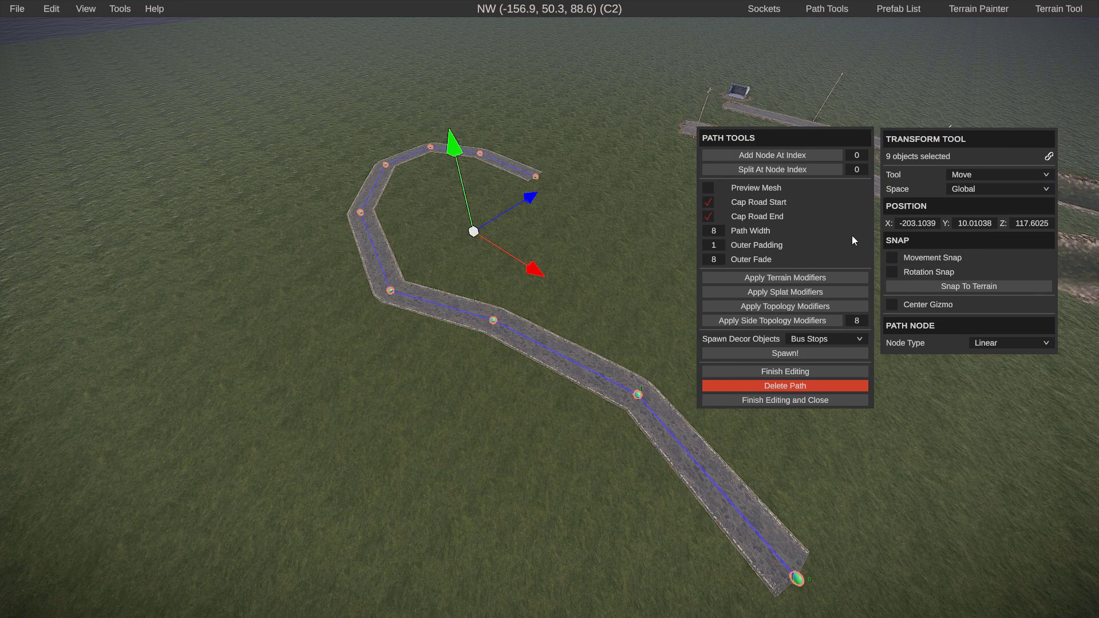
Check the node types available for the selected road nodes, keeping Linear.
click(588, 312)
click(493, 318)
mouse_move(942, 138)
mouse_down()
mouse_move(949, 132)
mouse_move(955, 150)
mouse_move(953, 139)
mouse_up()
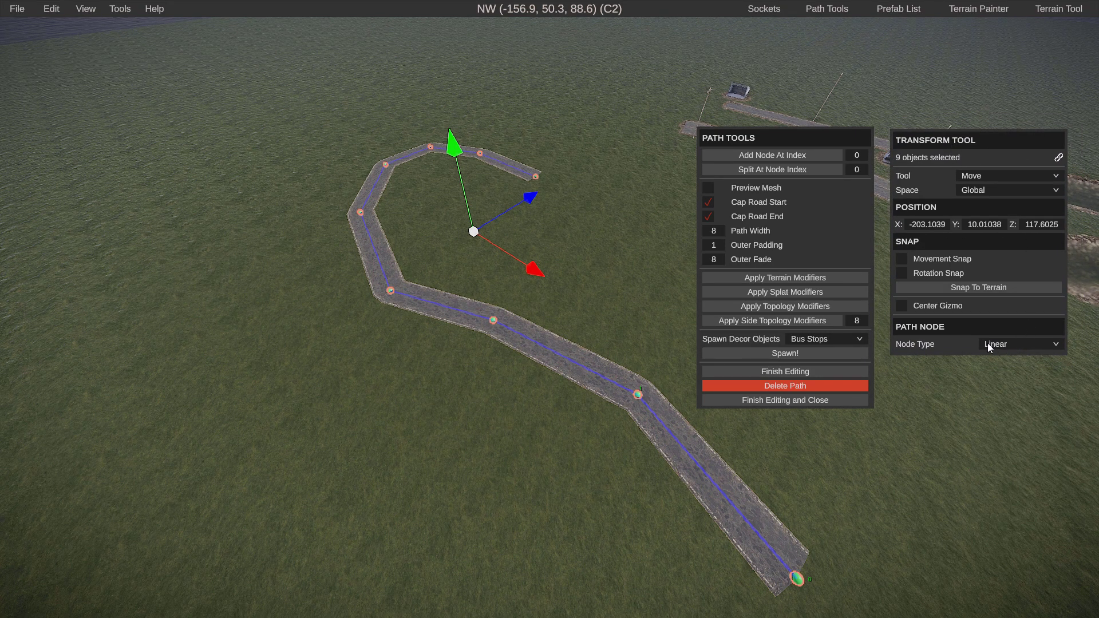
click(1008, 344)
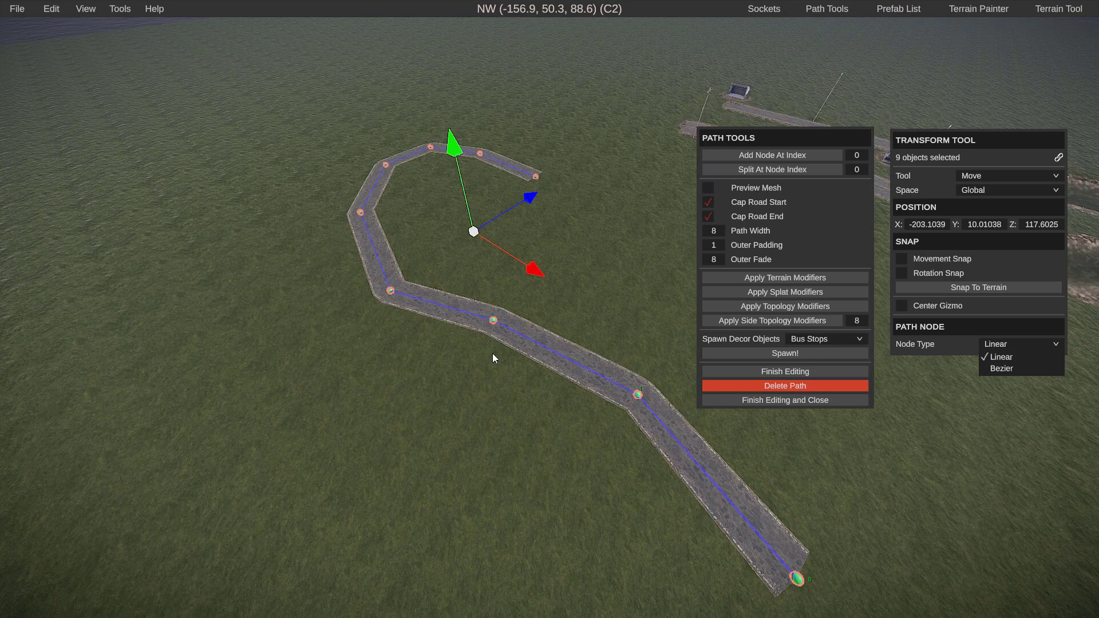
click(1015, 356)
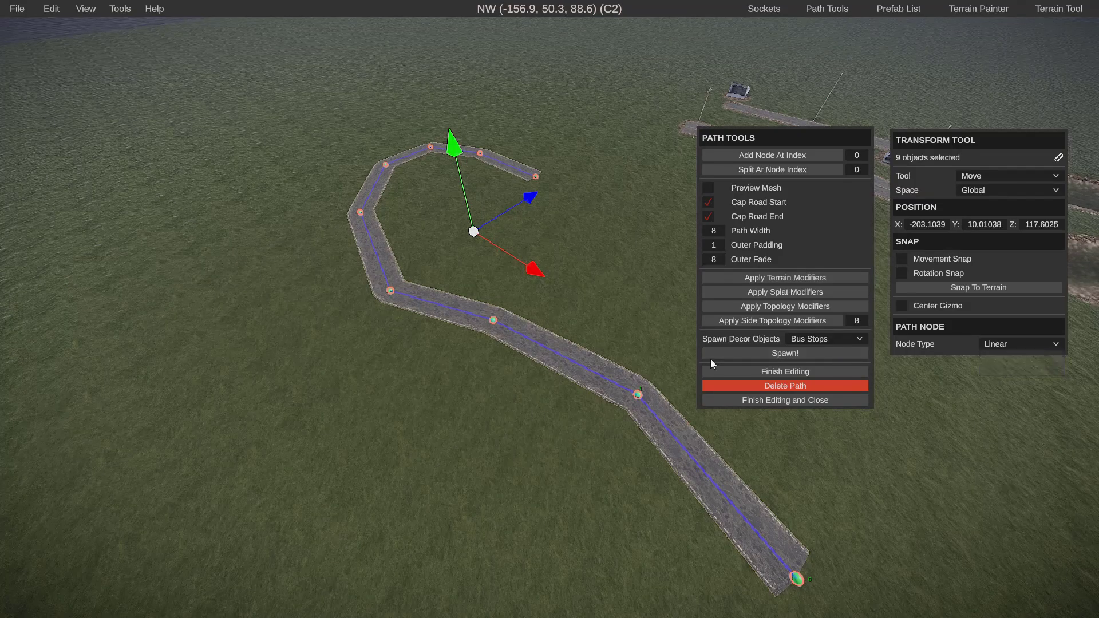
Change the node type of all nine selected road nodes to Bezier.
key(d)
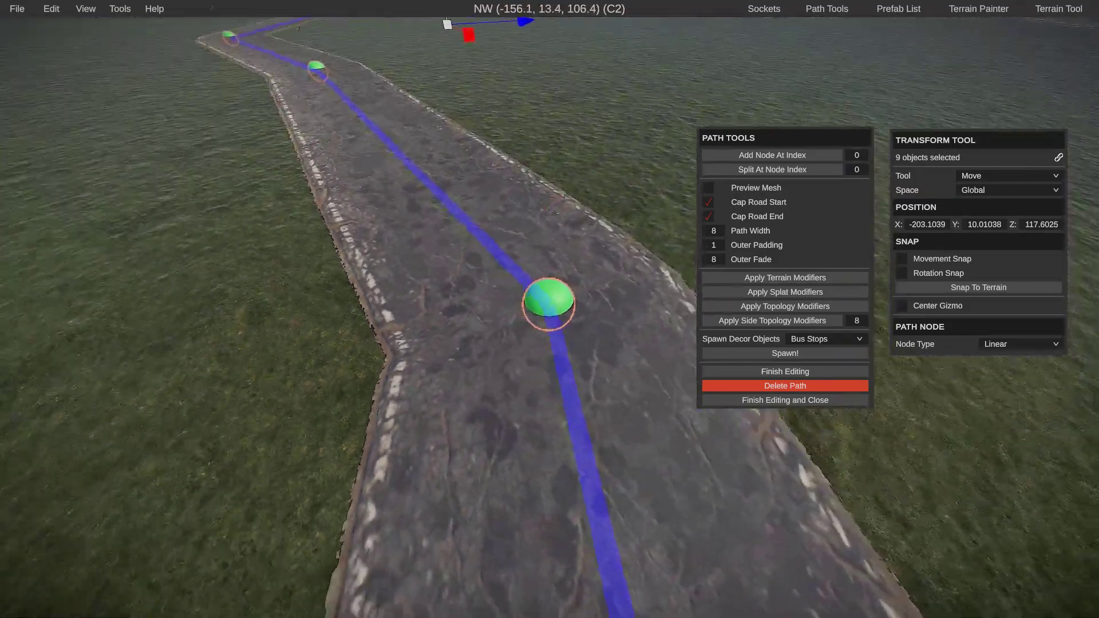
key(w)
key(a)
key(w)
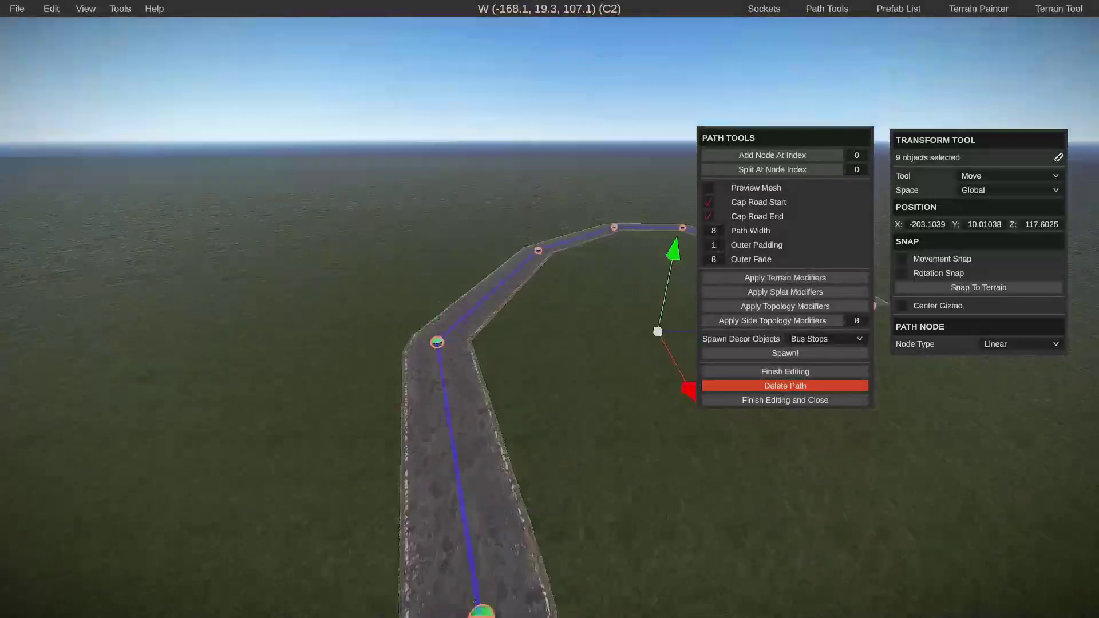
key(w)
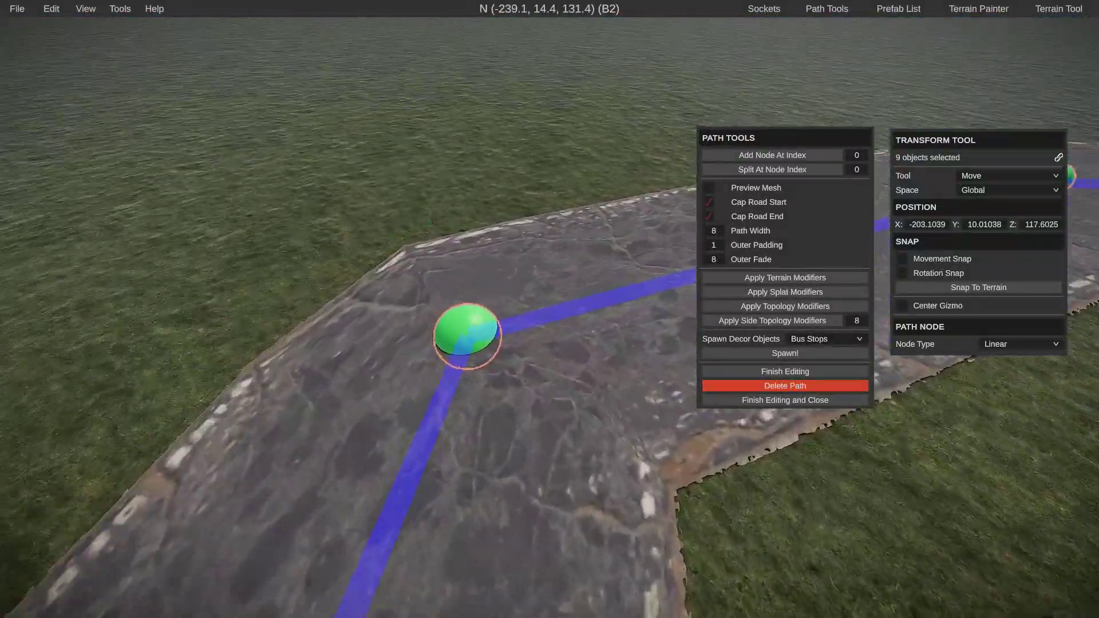
key(a)
key(s)
key(s)
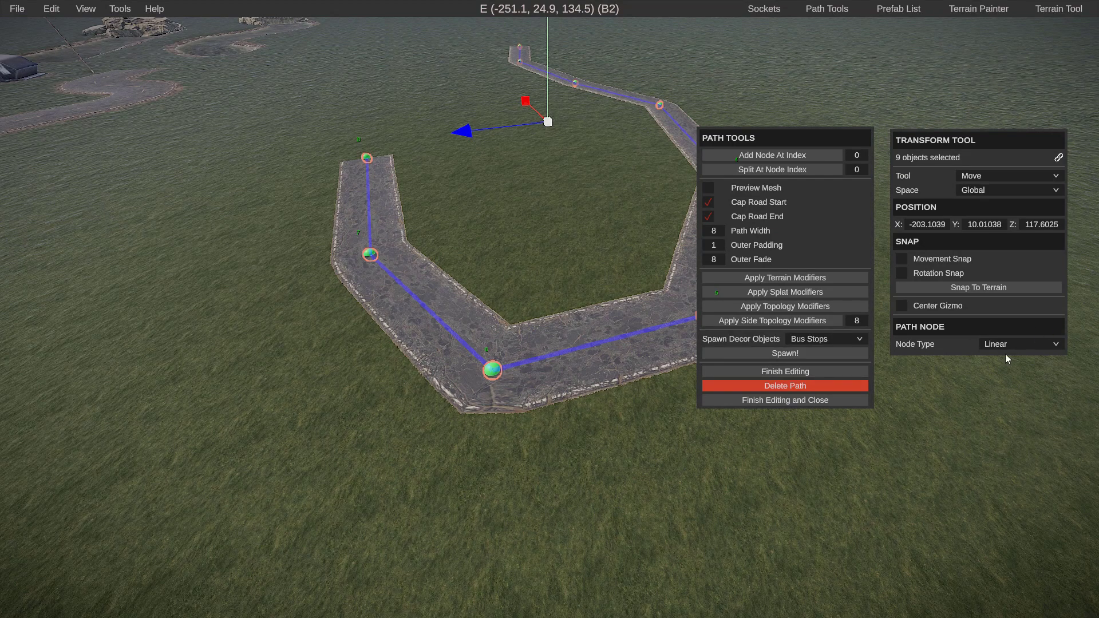
click(1004, 369)
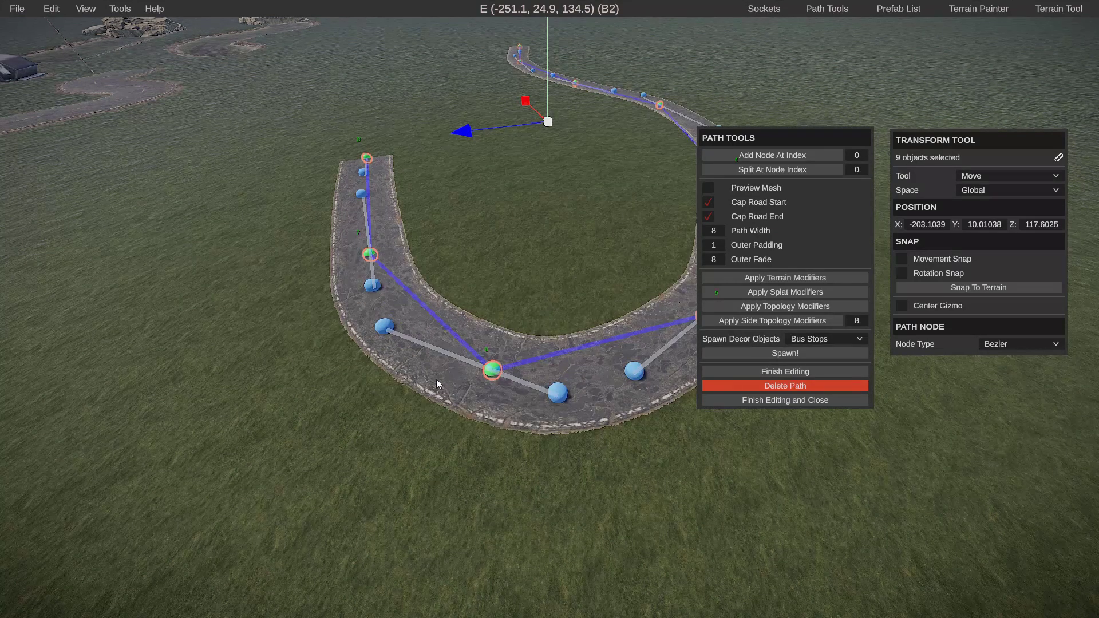
Inspect the road's curves and the Bezier control handles along its whole length.
right_drag(436, 379, 503, 387)
key(d)
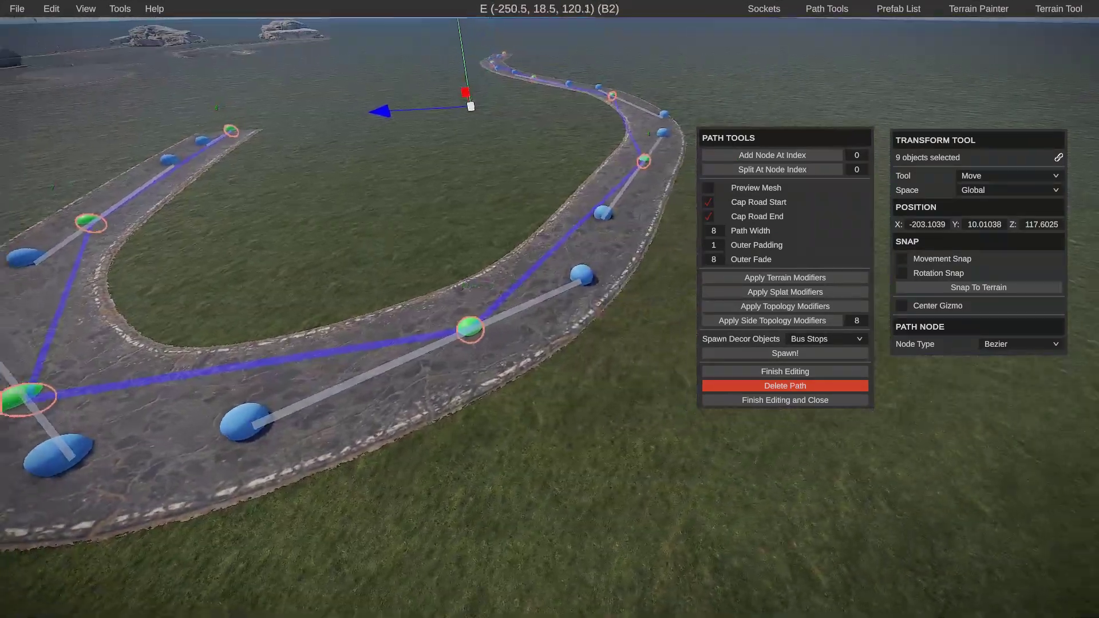
key(d)
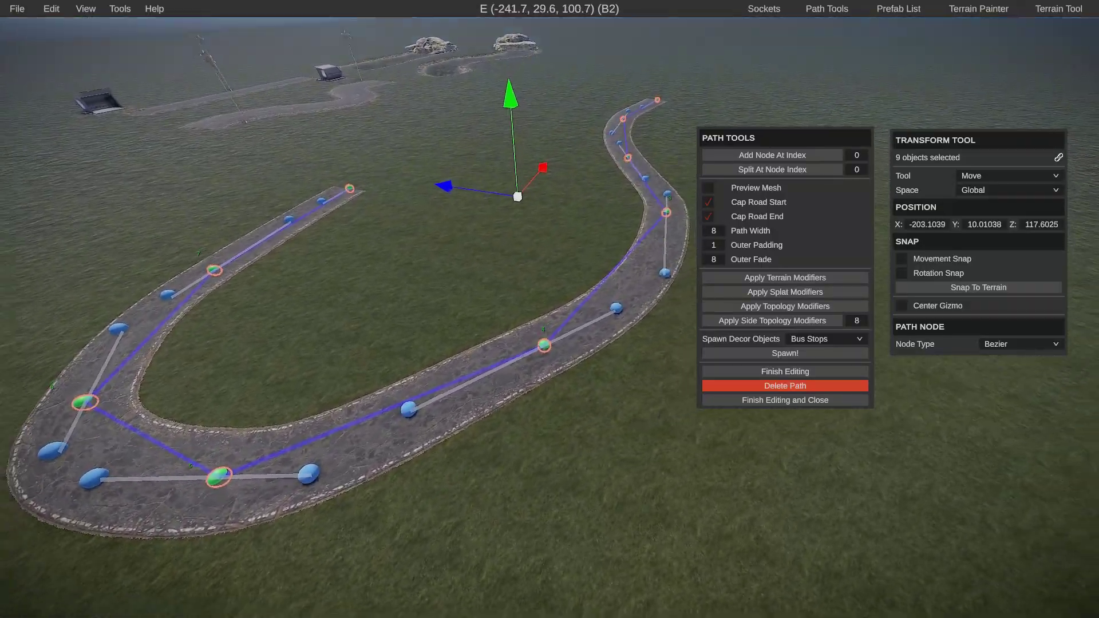
key(d)
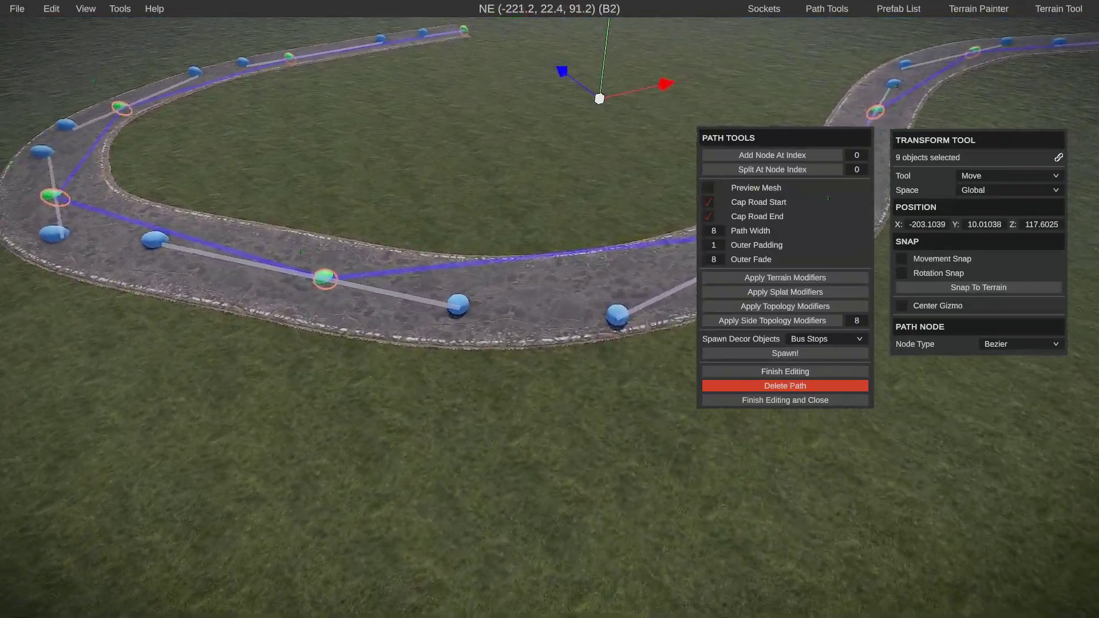
key(s)
key(s)
key(w)
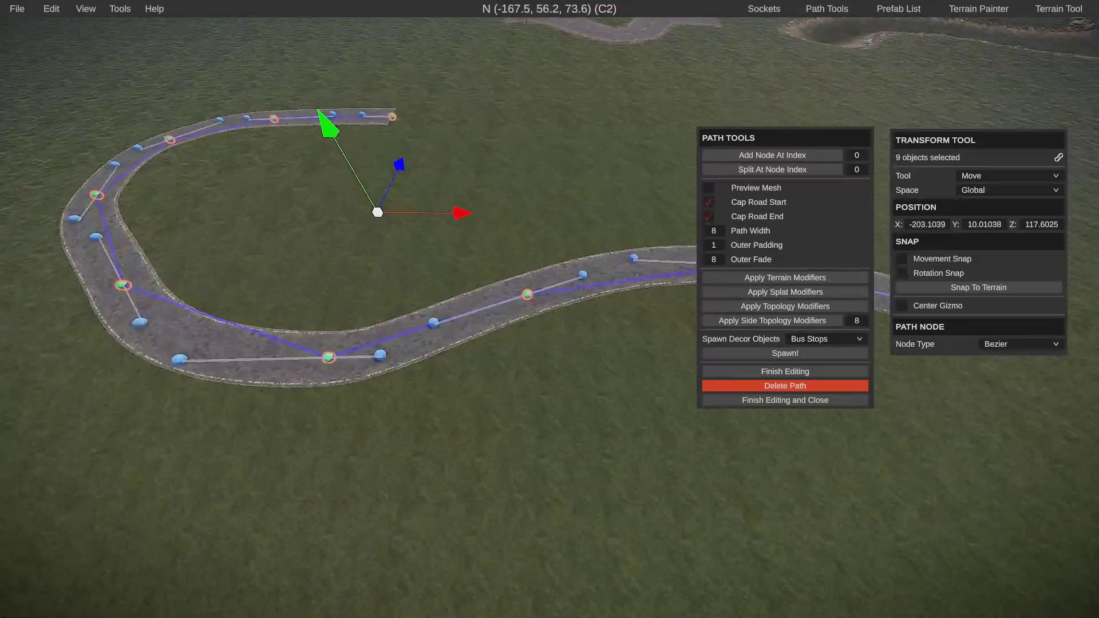
key(s)
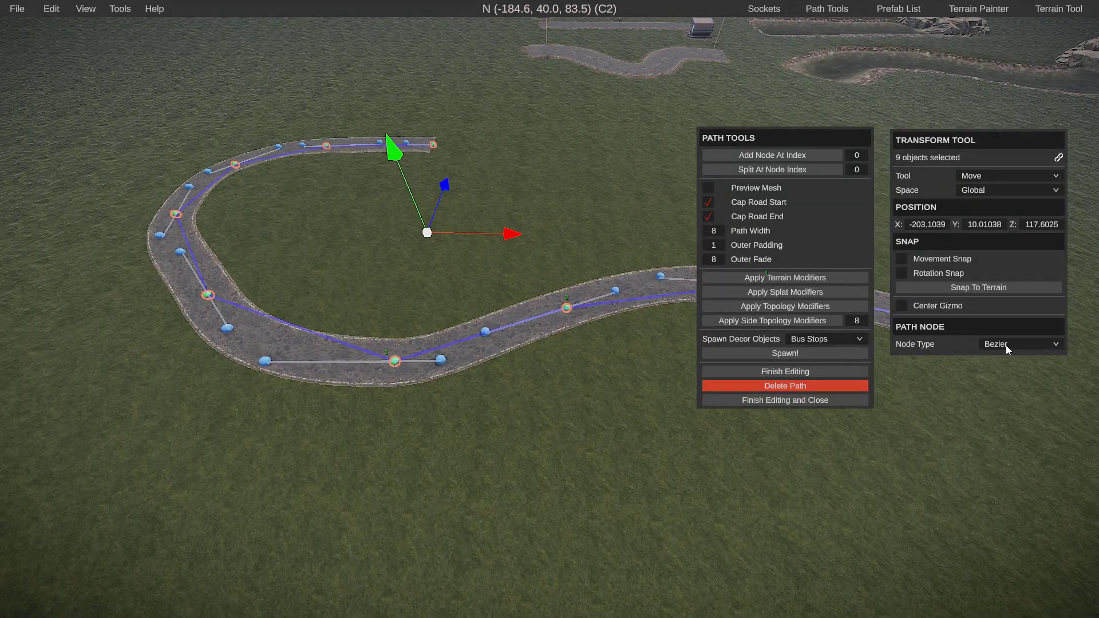
Move the Transform Tool and Path Tools windows apart so that they no longer sit side by side.
click(1008, 346)
click(1008, 347)
drag(970, 146, 983, 329)
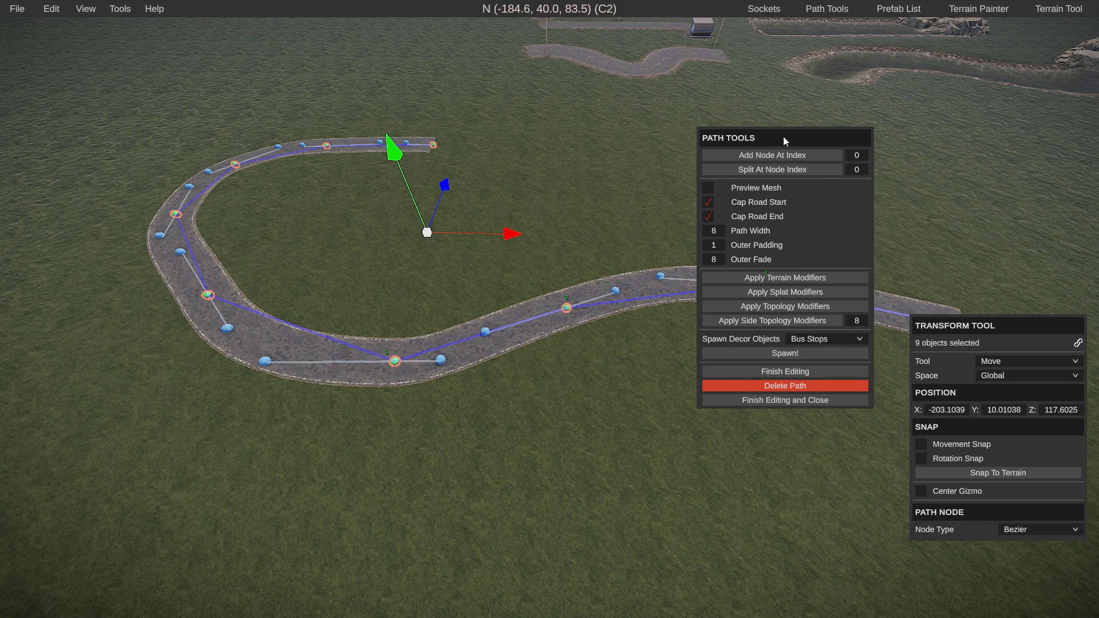
drag(781, 138, 777, 118)
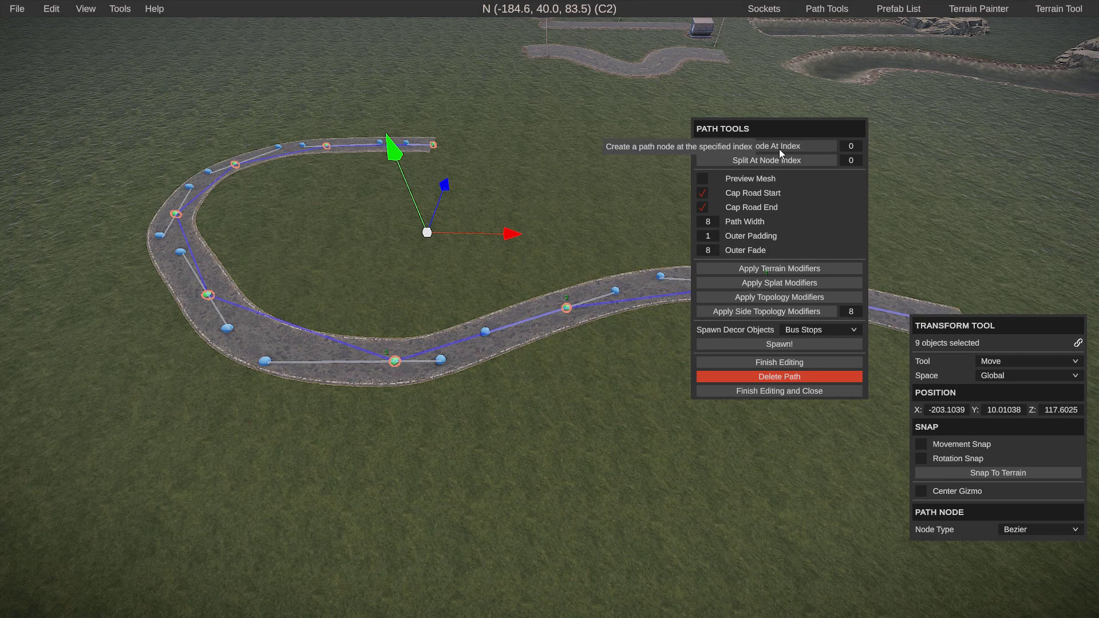
Deselect the road nodes and add a new node at index 0, at the start of the road.
key(s)
key(d)
right_drag(623, 195, 636, 218)
click(558, 339)
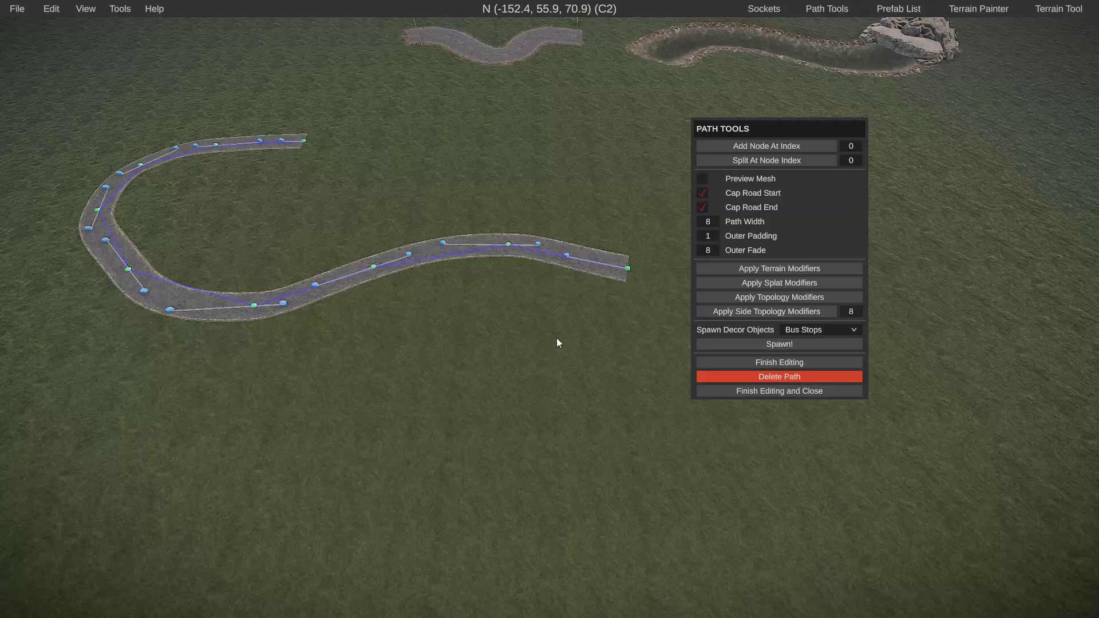
click(785, 150)
Add another node at index 9, at the far end of the road.
right_drag(784, 149, 813, 173)
key(w)
key(d)
right_drag(857, 146, 827, 118)
key(w)
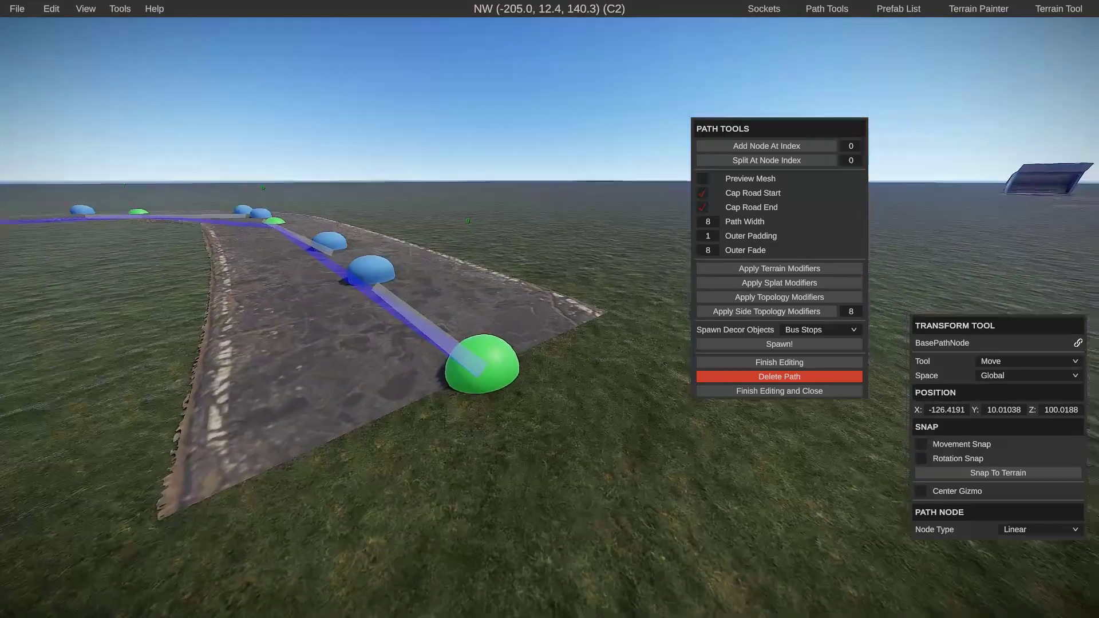
right_drag(613, 177, 691, 259)
key(s)
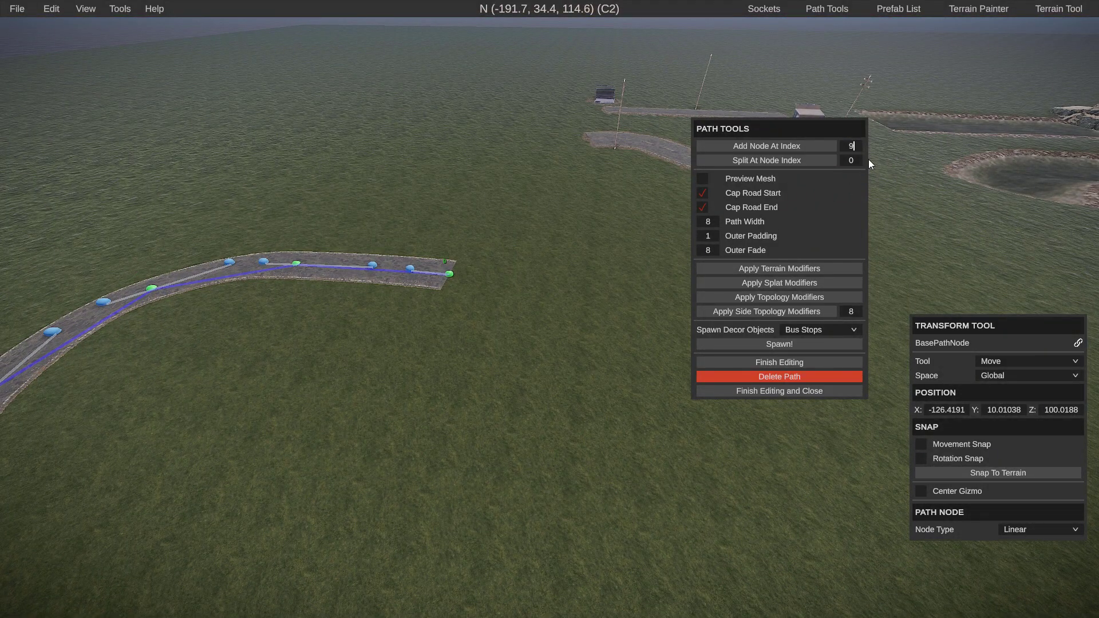
click(793, 147)
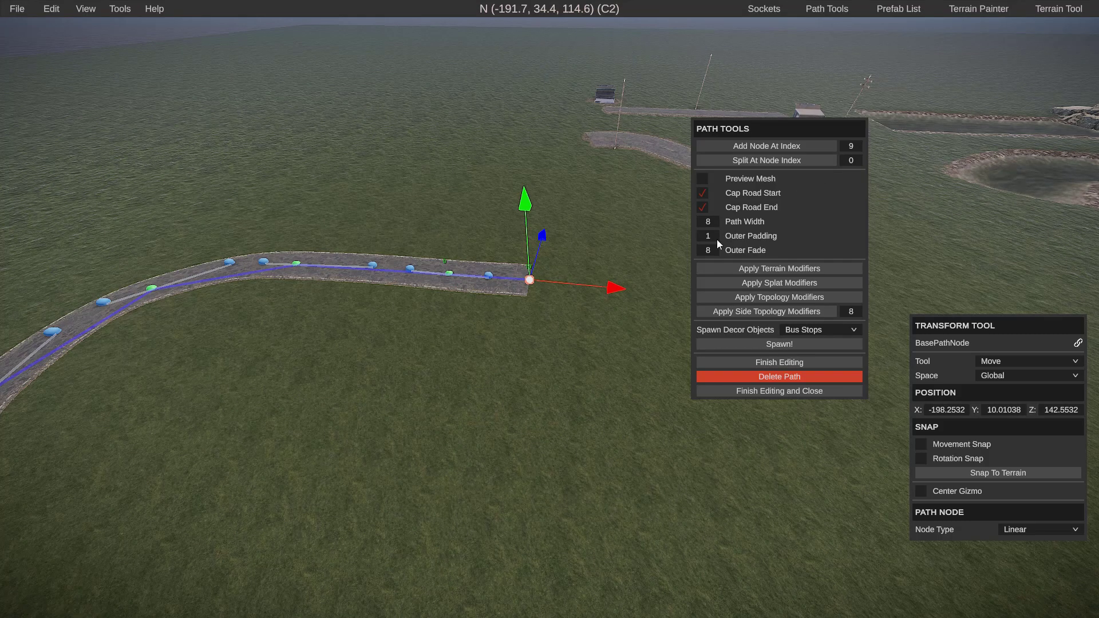
Duplicate the Bezier node next to the road's far end and place the copy between it and the end node.
right_drag(759, 143, 703, 248)
key(s)
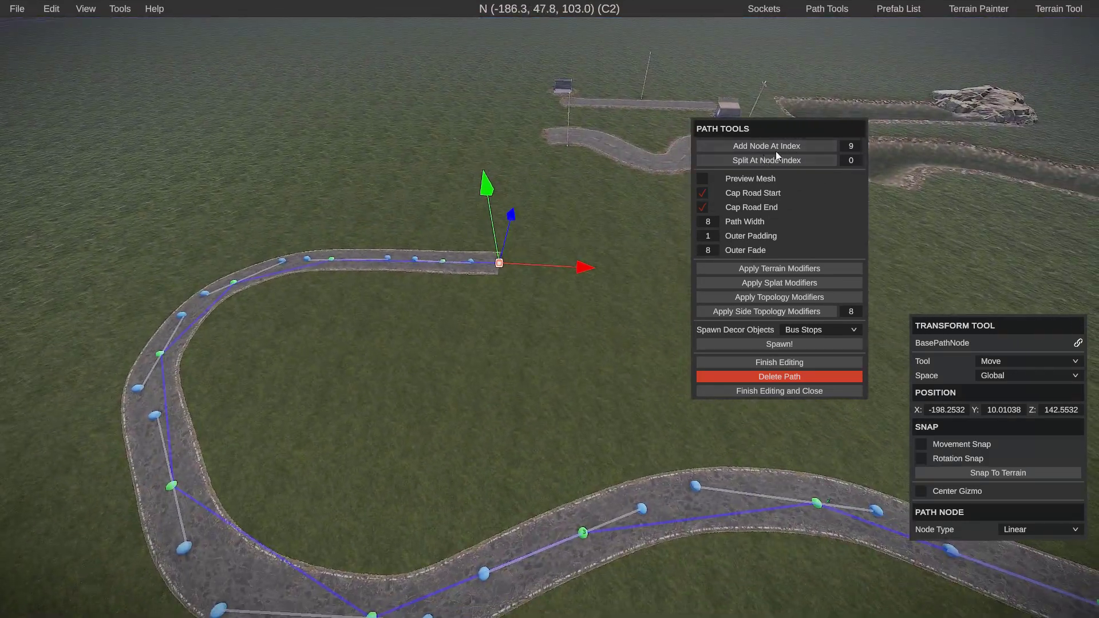
right_drag(534, 304, 532, 311)
key(a)
key(w)
click(475, 287)
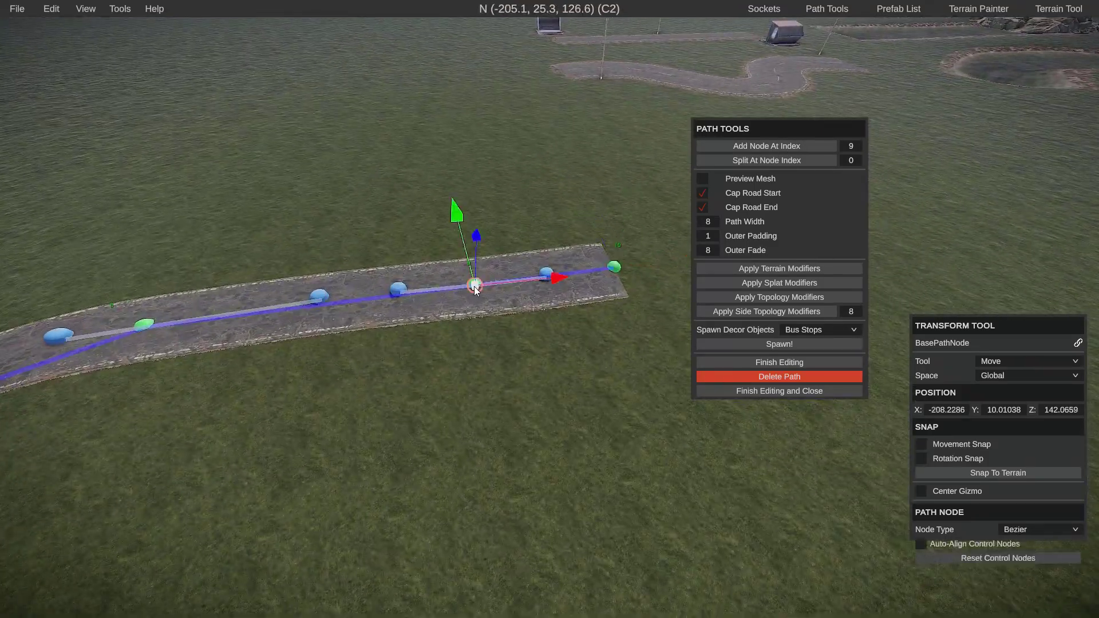
key(ctrl+d)
drag(651, 269, 597, 280)
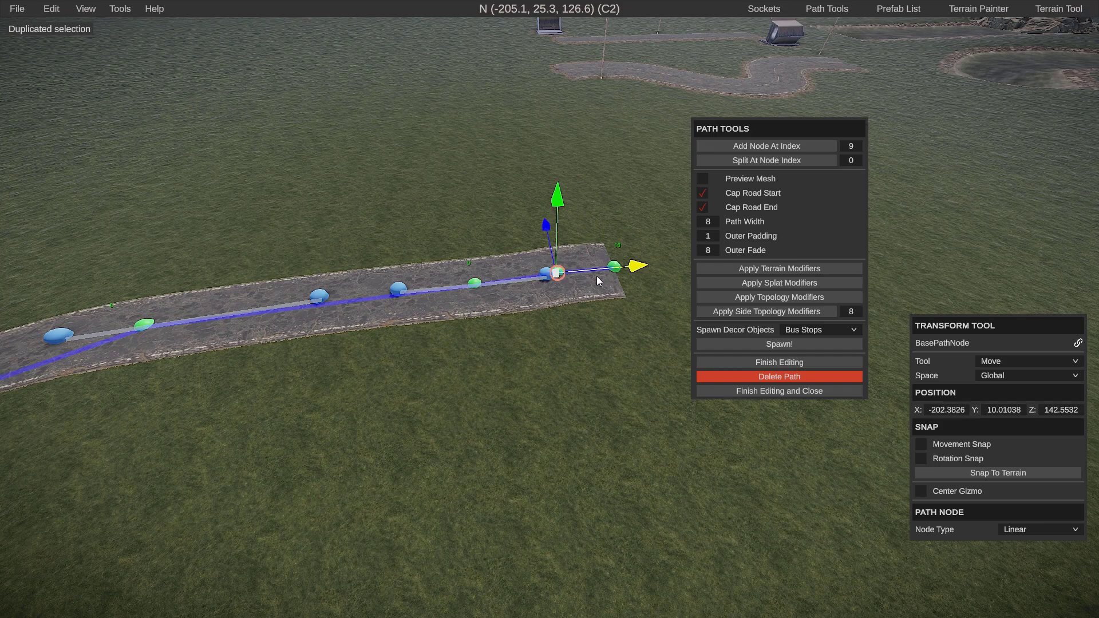
Delete the duplicated node and the linear node at the road's far end.
key(Delete)
click(614, 267)
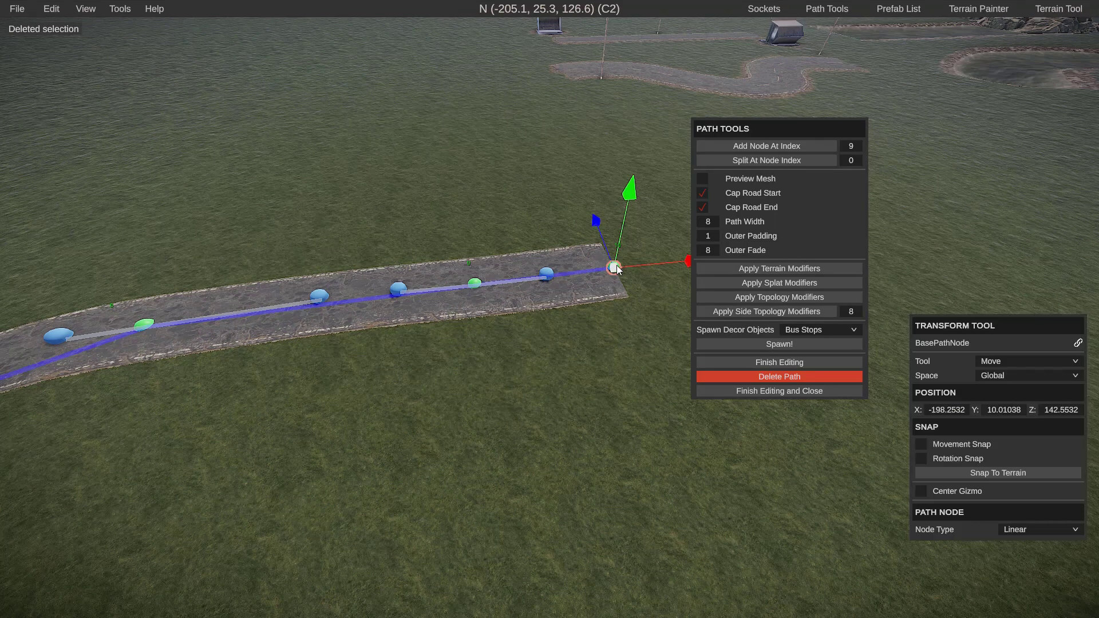
key(Delete)
Split the road into two separate paths at node index 3.
key(s)
right_drag(560, 324, 579, 313)
key(d)
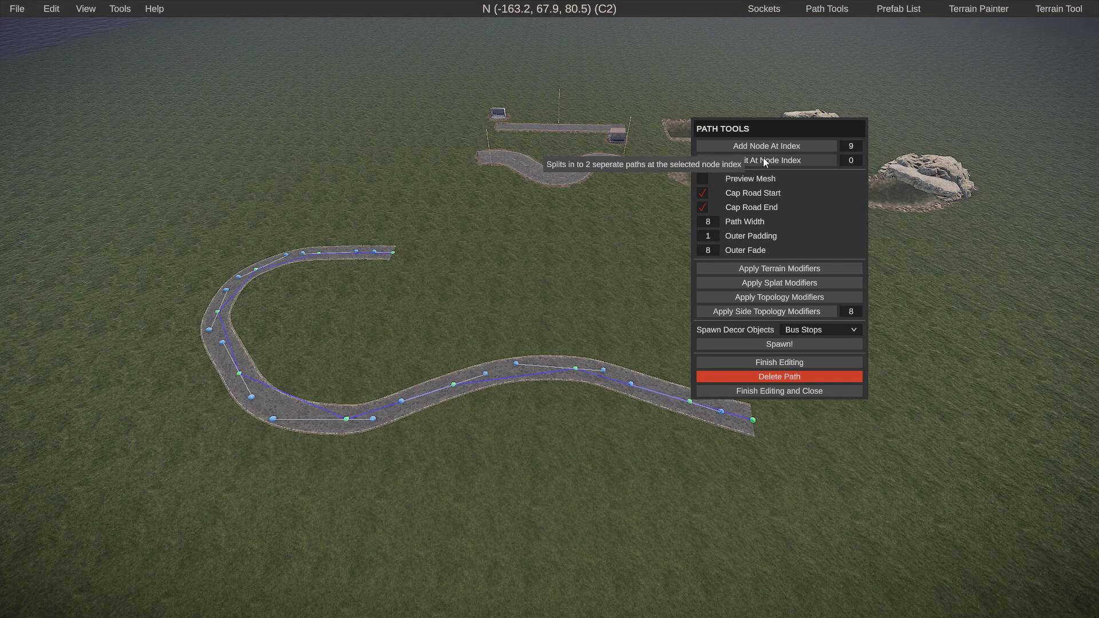
right_drag(591, 259, 551, 307)
key(w)
click(530, 308)
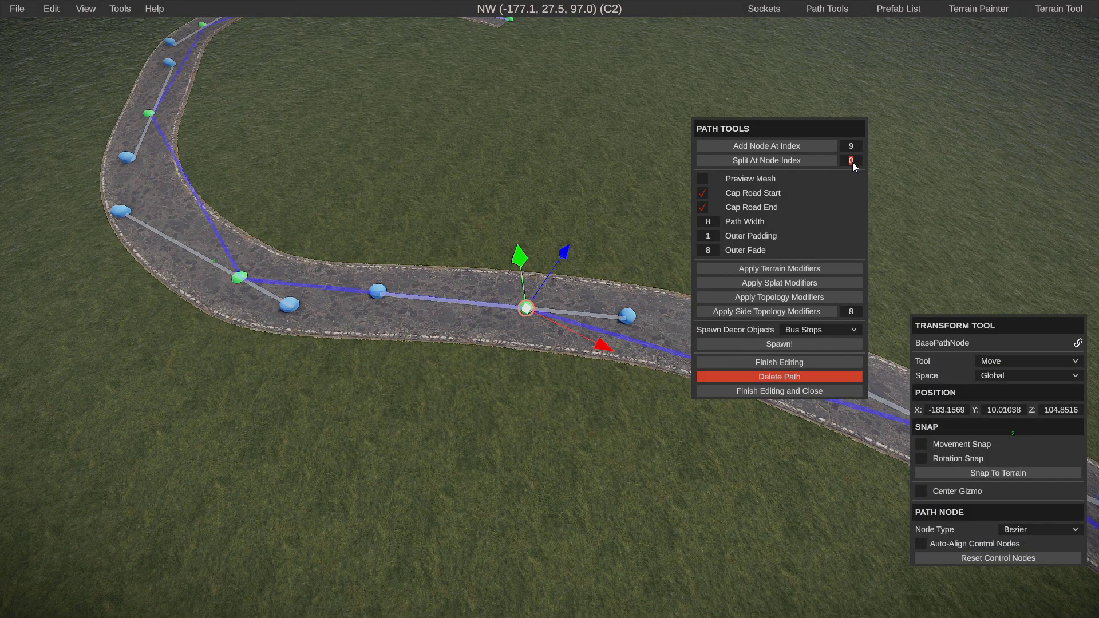
click(791, 163)
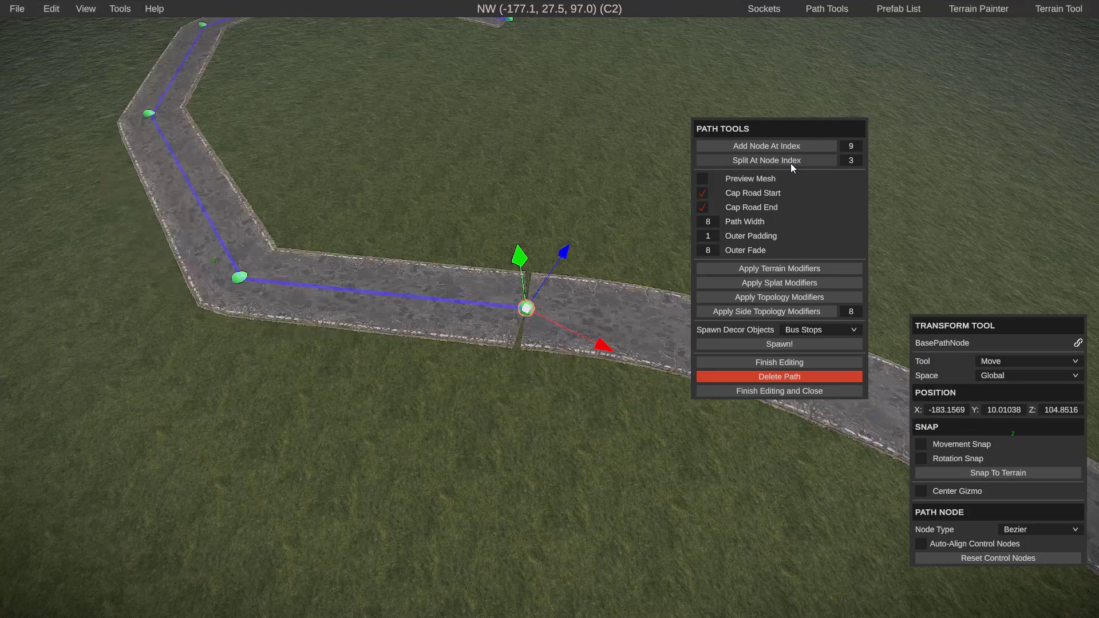
Try pulling the overlapping nodes at the split apart to separate the two road sections.
key(w)
right_drag(546, 303, 598, 329)
scroll(544, 314, down, 5)
drag(547, 318, 480, 309)
click(523, 309)
scroll(482, 314, down, 5)
Undo the node moves and the road split so that the road is one path again.
key(ctrl+z)
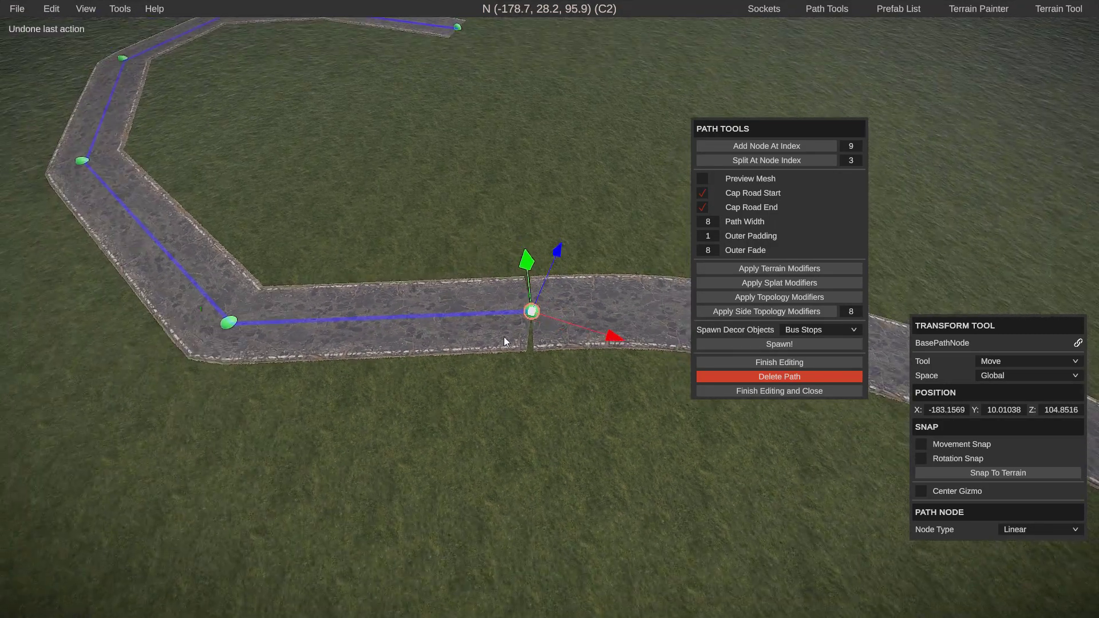
key(ctrl+z)
key(ctrl+z)
key(ctrl+z)
scroll(535, 323, down, 5)
key(ctrl+z)
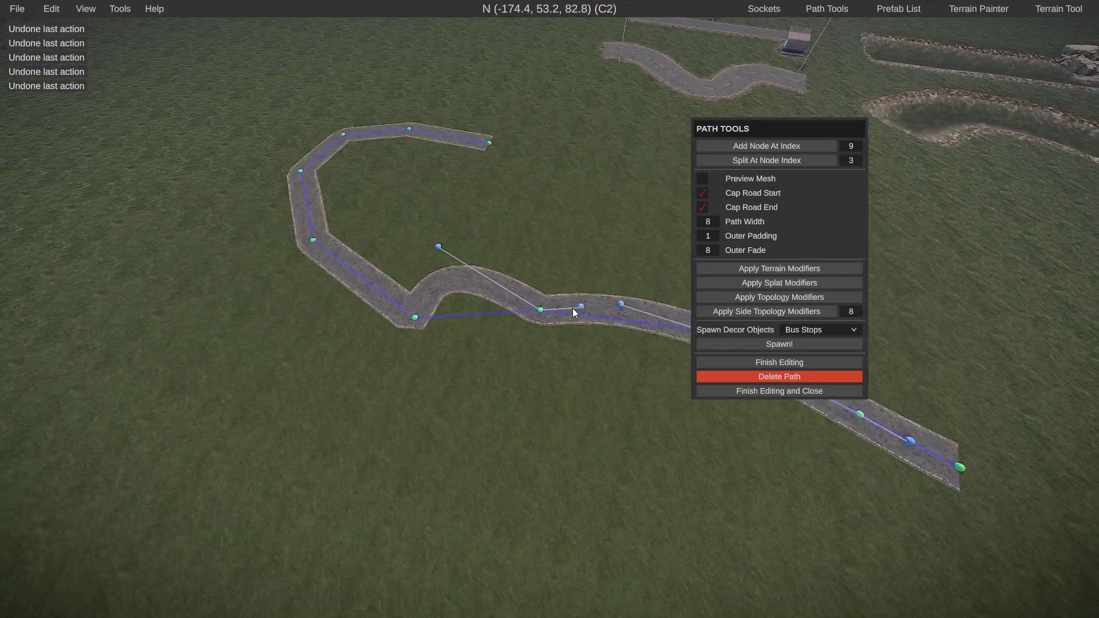
Select all nodes of the road, change their node type to Bezier, and deselect them.
key(w)
right_drag(512, 331, 566, 314)
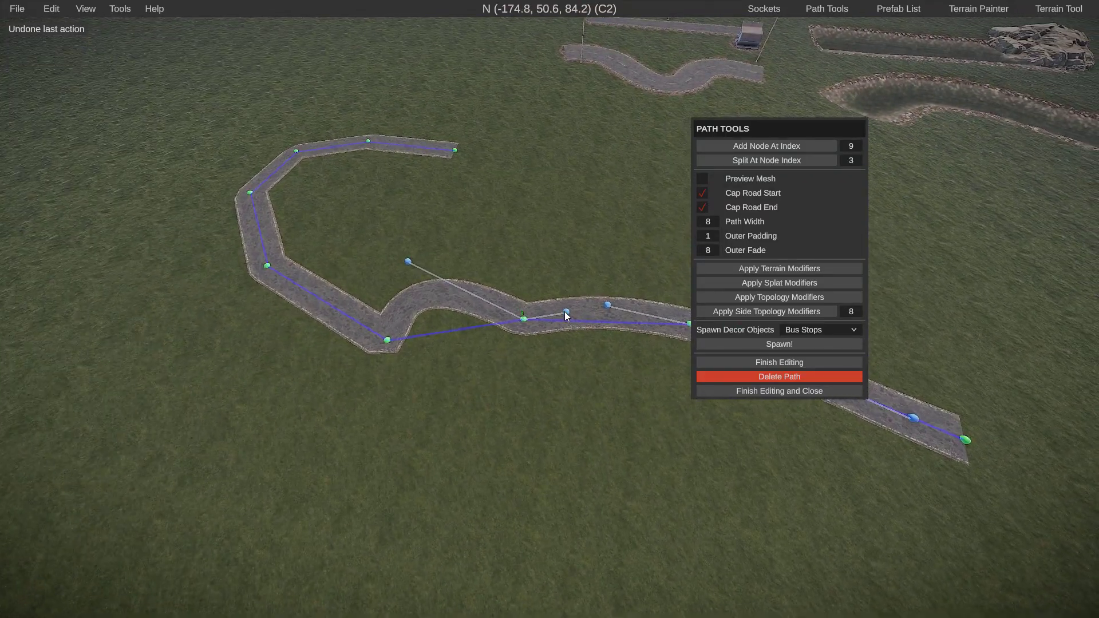
key(ctrl+a)
click(1032, 529)
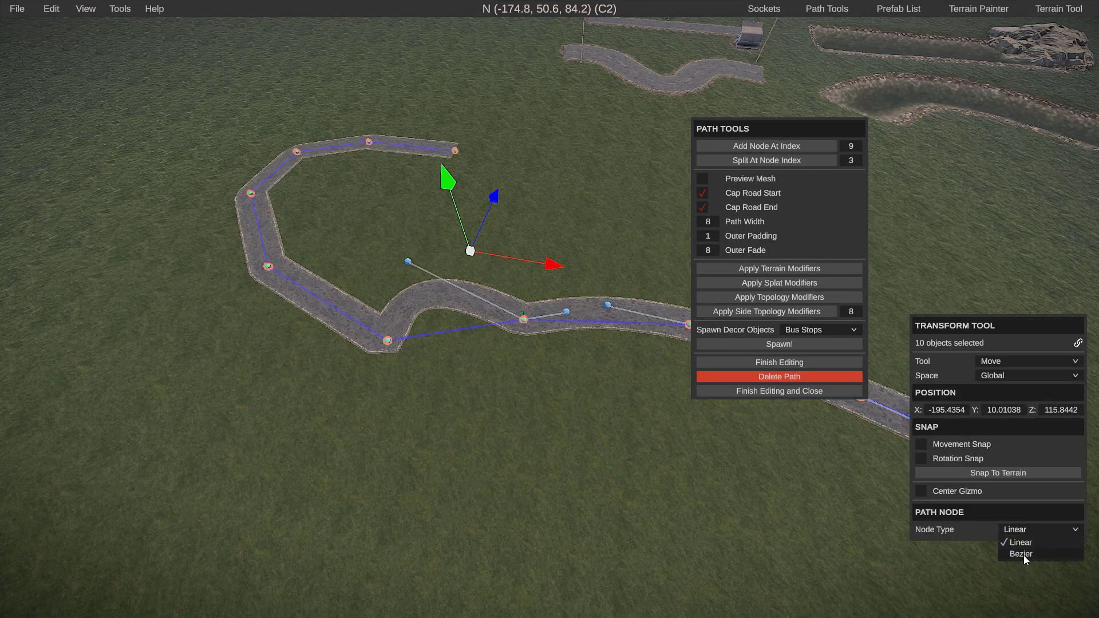
click(1022, 555)
click(536, 447)
Move the stray Bezier control handle beside the middle of the road back towards the road to smooth the bend.
key(w)
right_drag(536, 446, 492, 417)
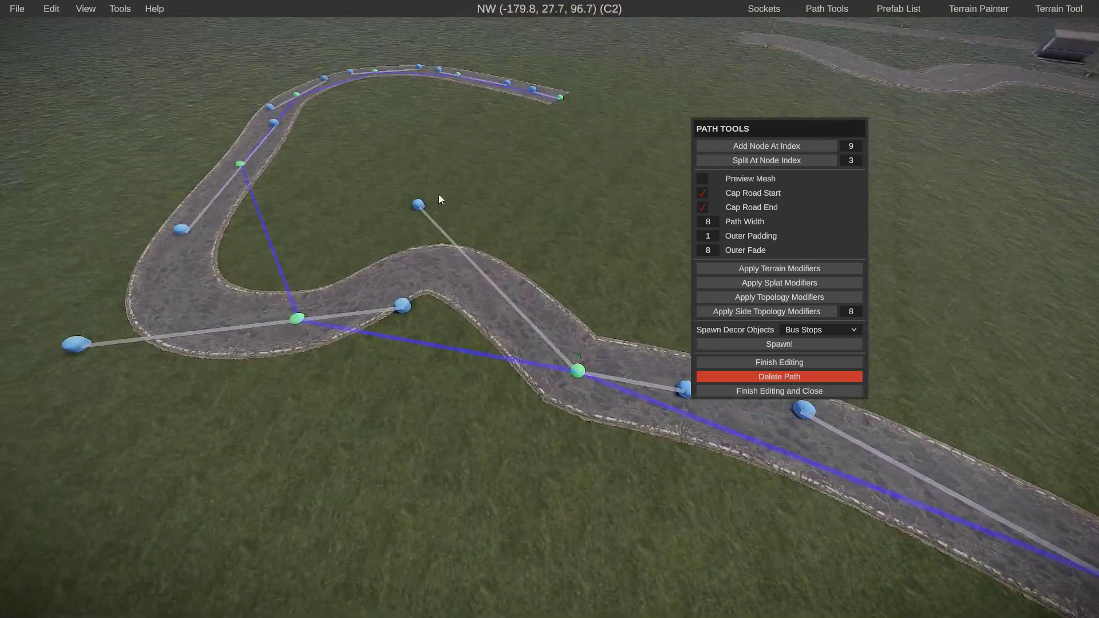
click(419, 205)
drag(421, 210, 416, 397)
right_drag(417, 396, 450, 385)
key(s)
scroll(551, 311, down, 5)
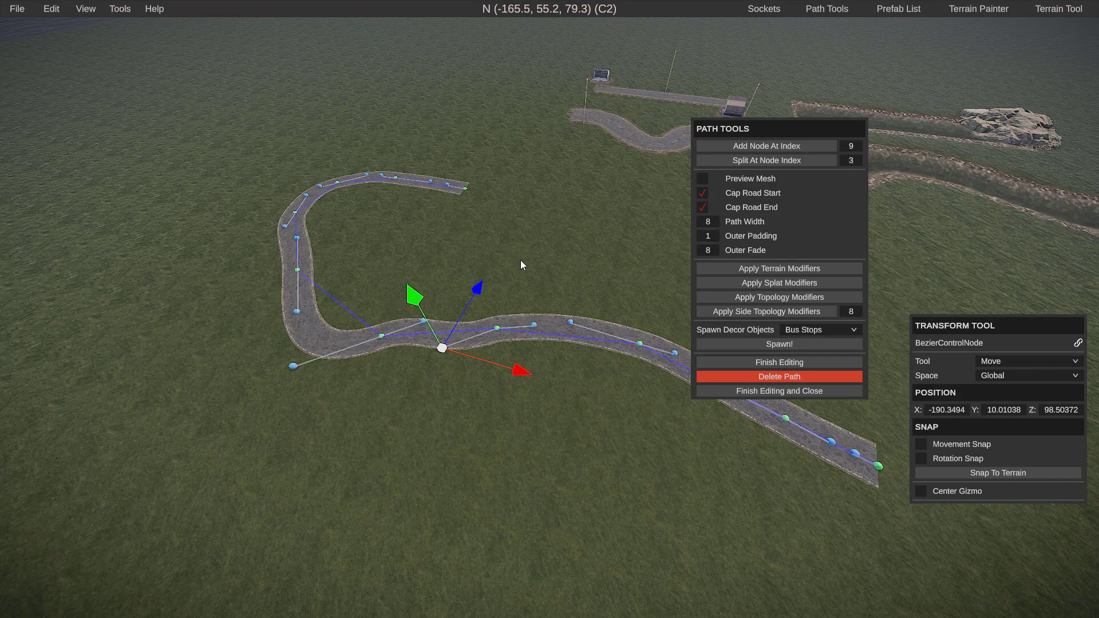
Finish editing the road and close the path tools near the road's far end.
right_drag(519, 254, 475, 224)
key(w)
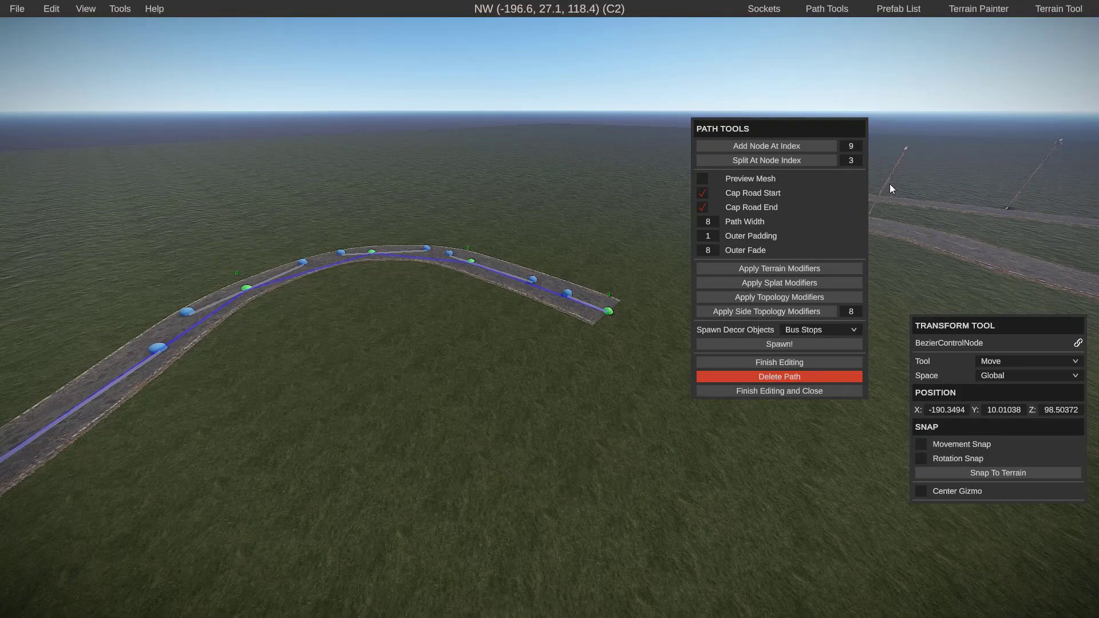
click(779, 390)
scroll(663, 400, up, 5)
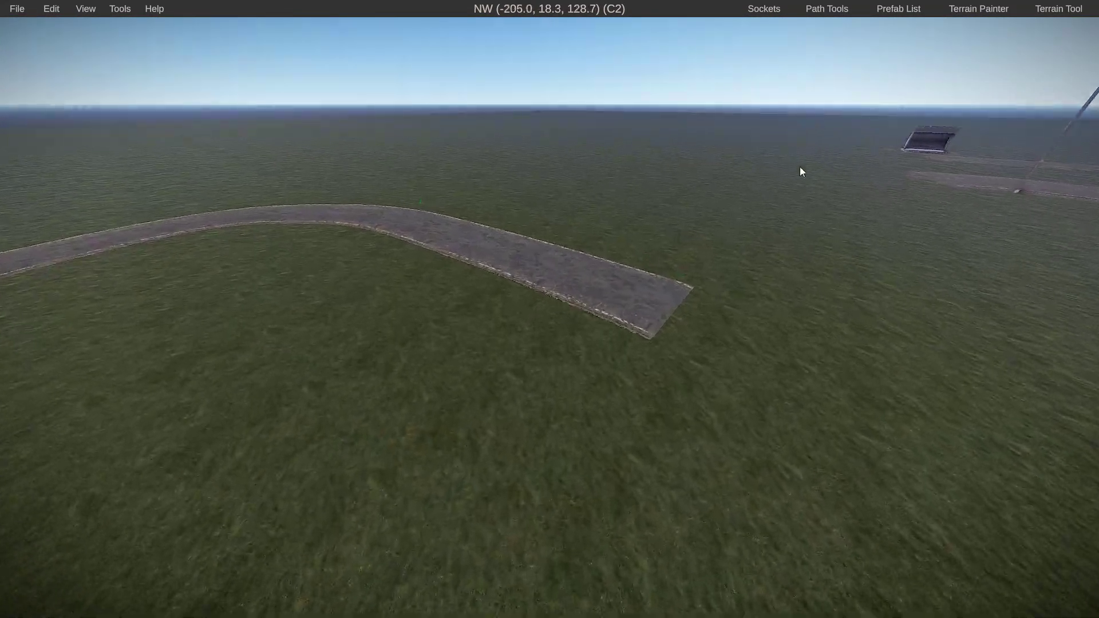
Raise a mound over the road's far end using Raise / Lower with a soft round brush, size 37 and opacity 24.
click(1065, 9)
click(147, 131)
click(141, 143)
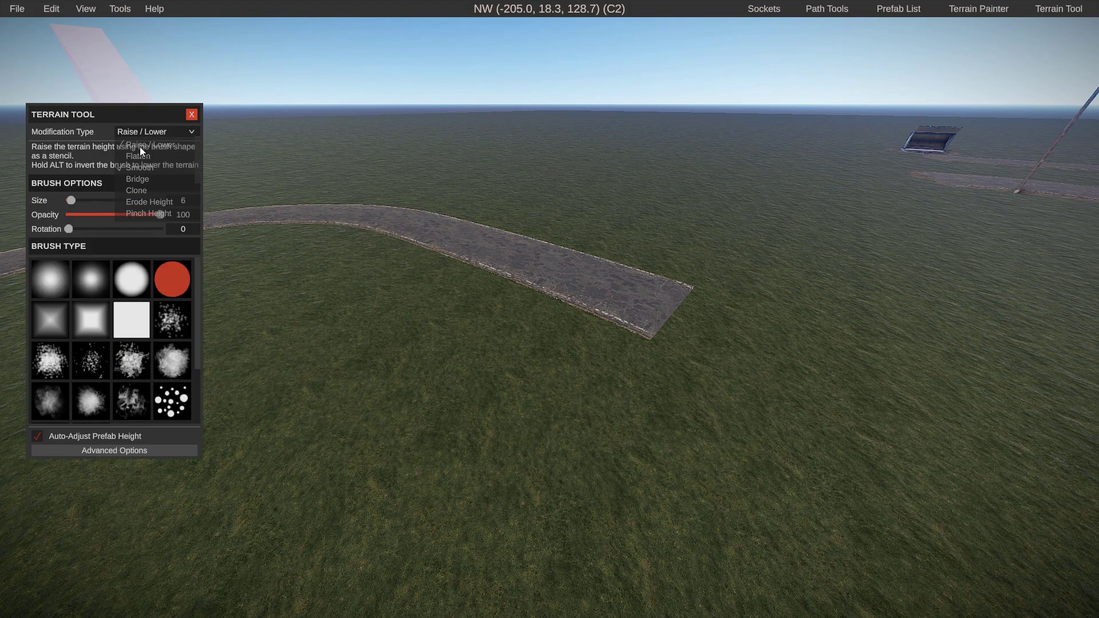
click(90, 279)
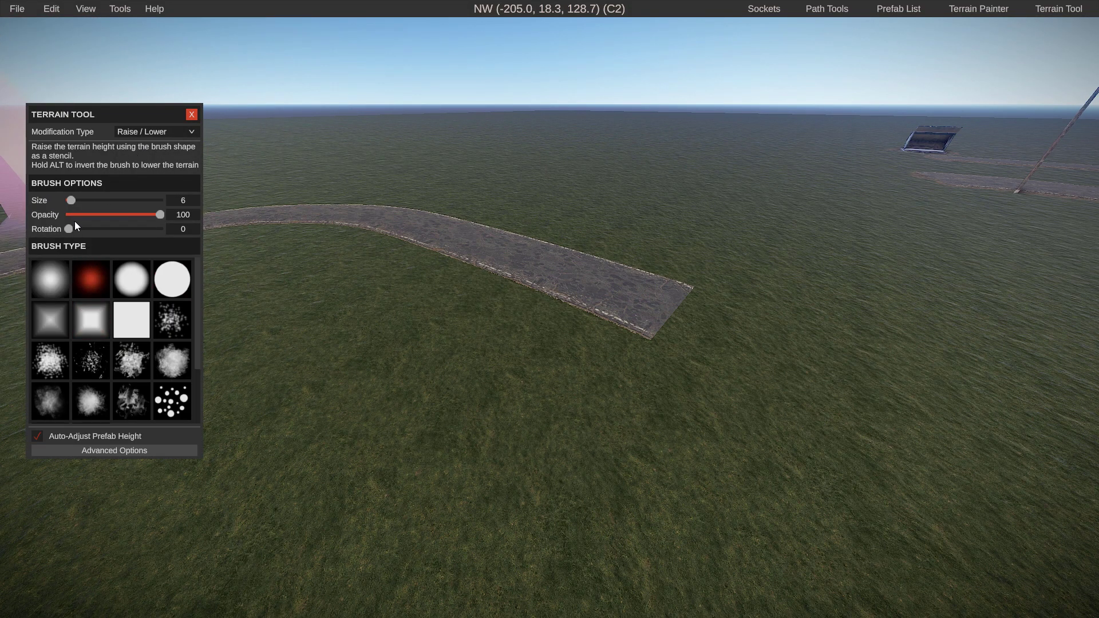
drag(71, 199, 85, 201)
mouse_move(160, 214)
mouse_down()
mouse_move(81, 215)
mouse_move(90, 215)
mouse_up()
key(s)
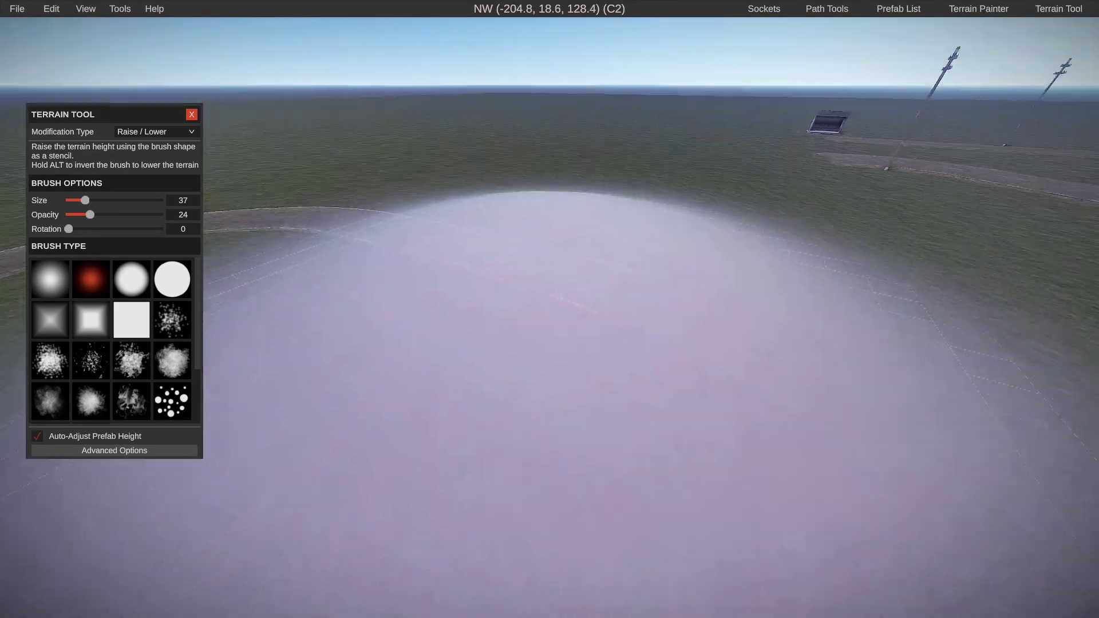
click(531, 276)
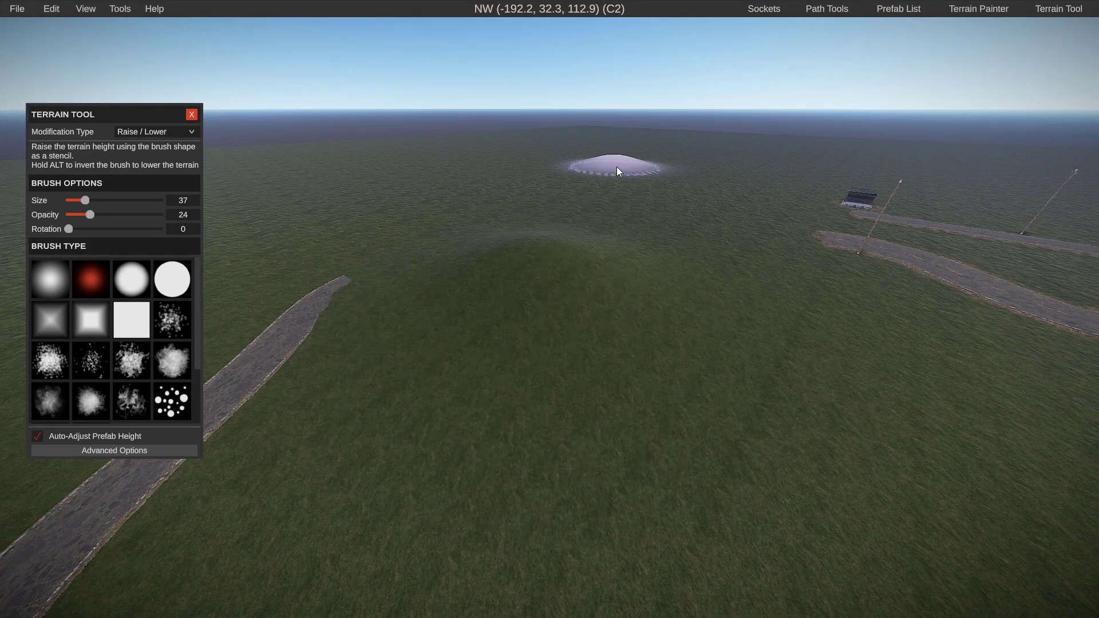
Open the path tools and look over the whole road and the mound covering its far end.
click(824, 9)
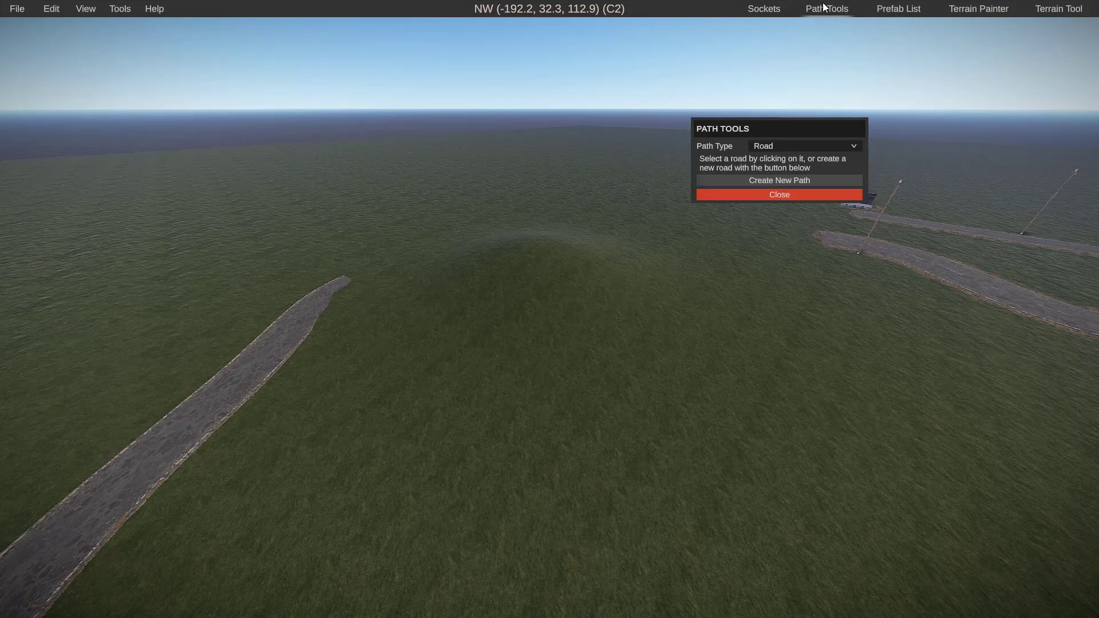
key(s)
right_drag(427, 299, 547, 309)
key(w)
key(s)
key(d)
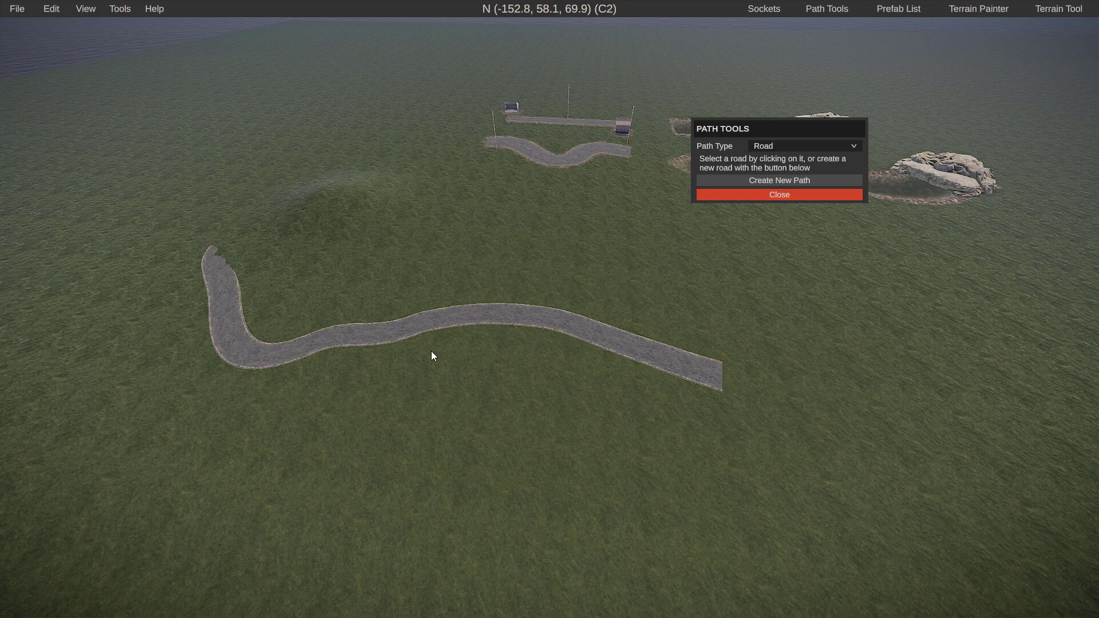
Reopen the path tools, keep the path type at Road, and select the partly buried road for editing.
click(788, 196)
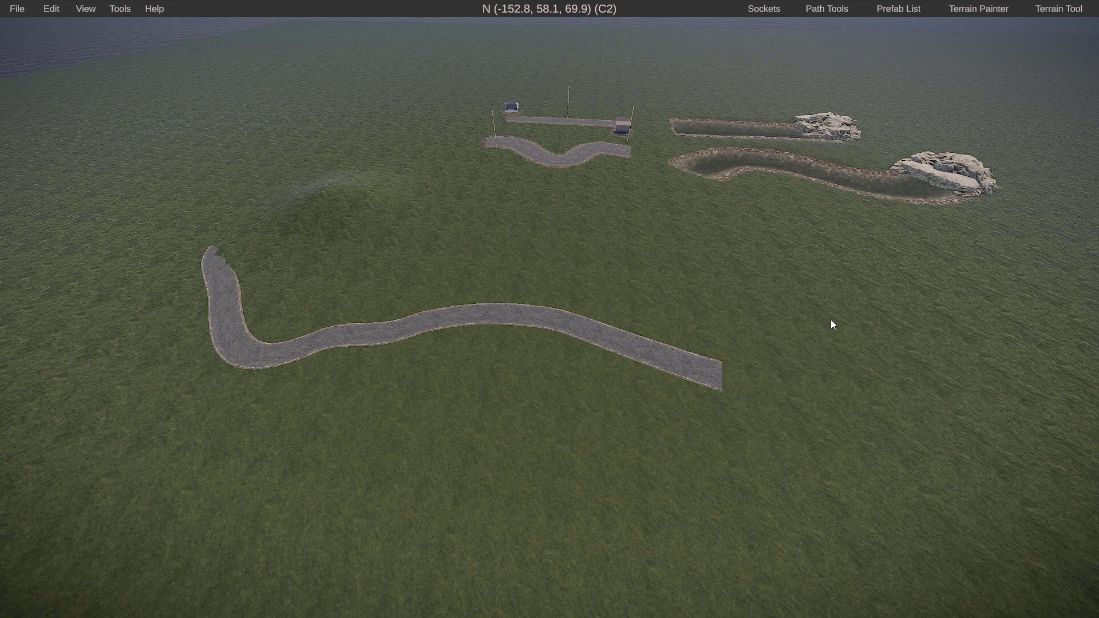
click(826, 9)
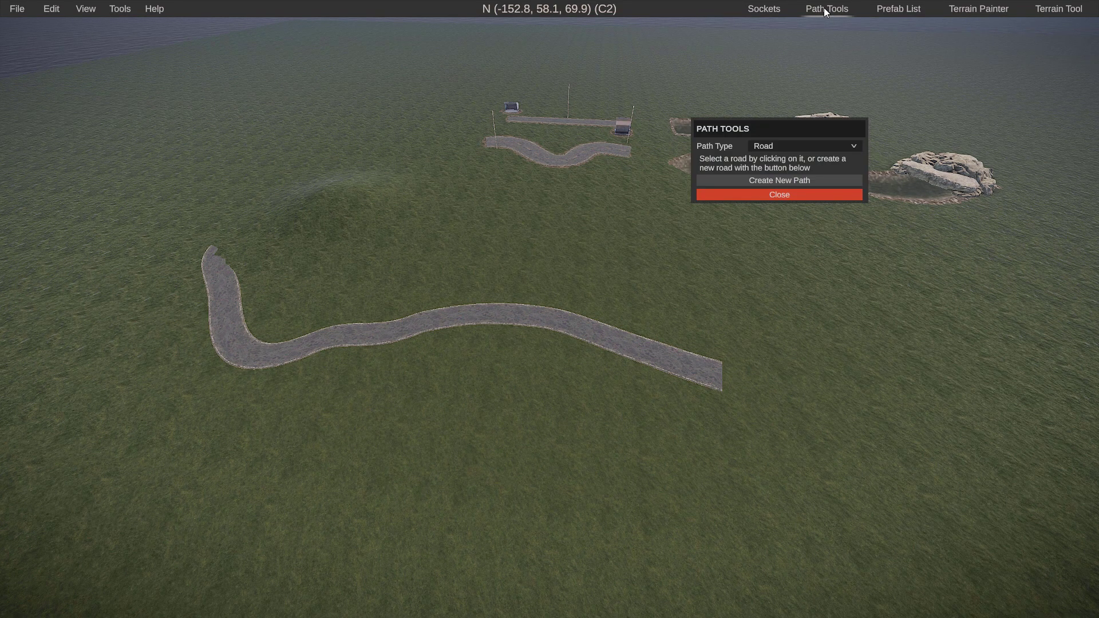
click(768, 146)
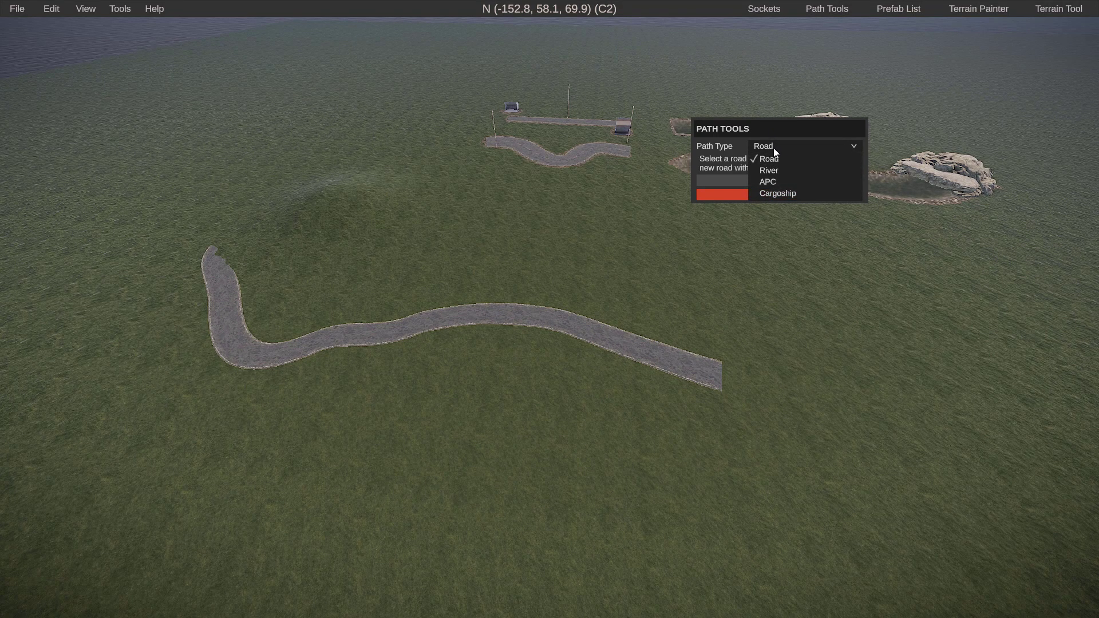
click(778, 146)
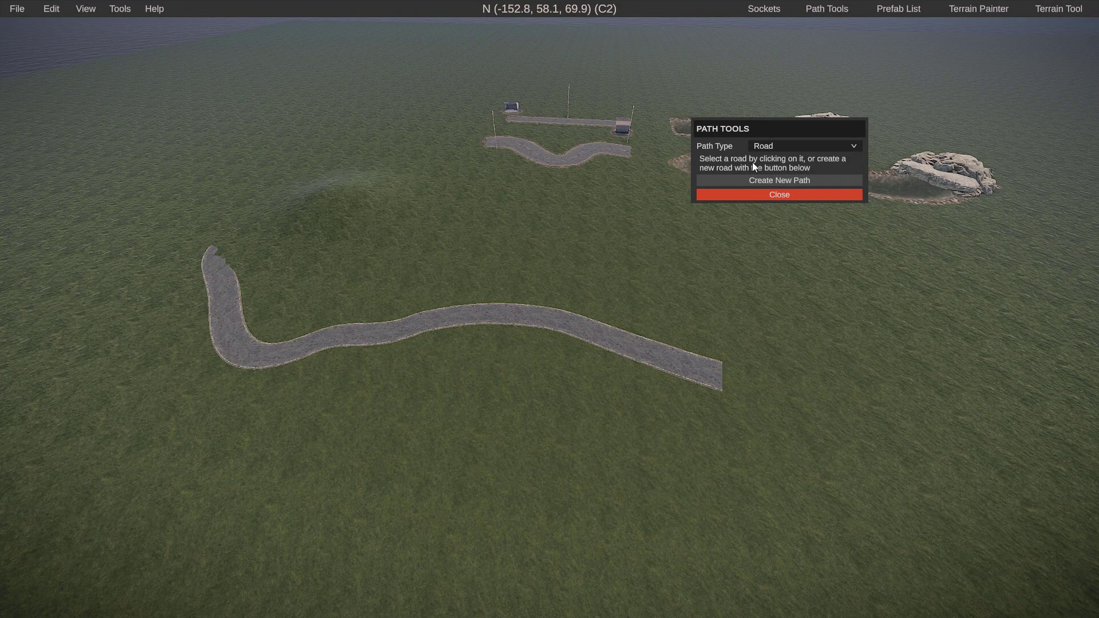
click(418, 322)
Select all road nodes, move the Transform Tool window beside Path Tools, and snap the nodes to the terrain.
right_drag(510, 366, 453, 301)
key(w)
key(a)
key(s)
right_drag(550, 310, 613, 321)
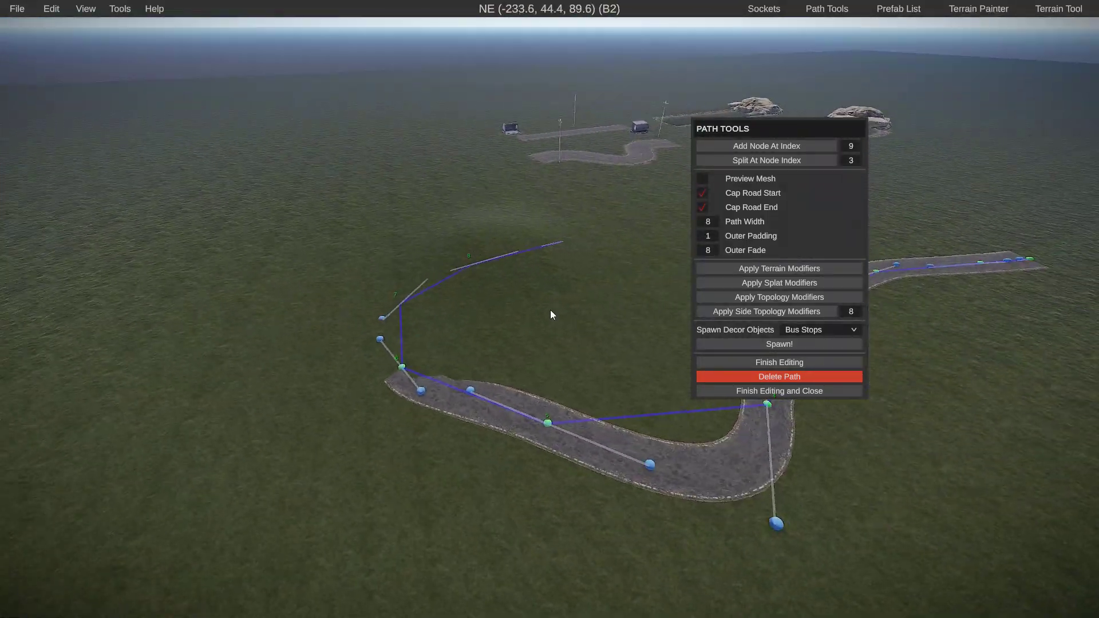
key(ctrl+a)
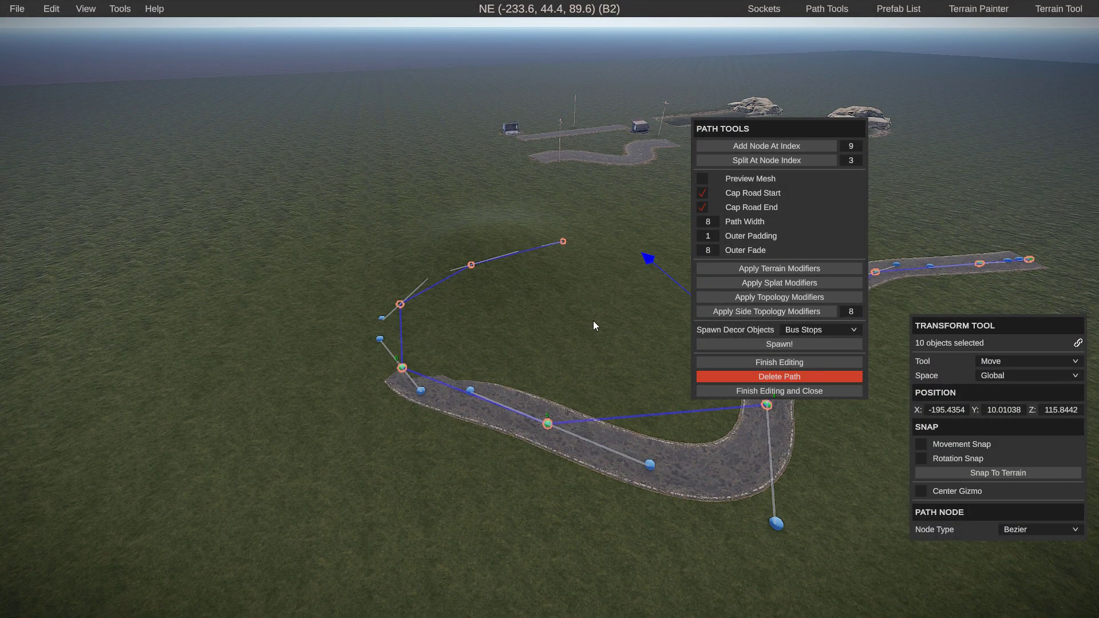
drag(994, 324, 975, 118)
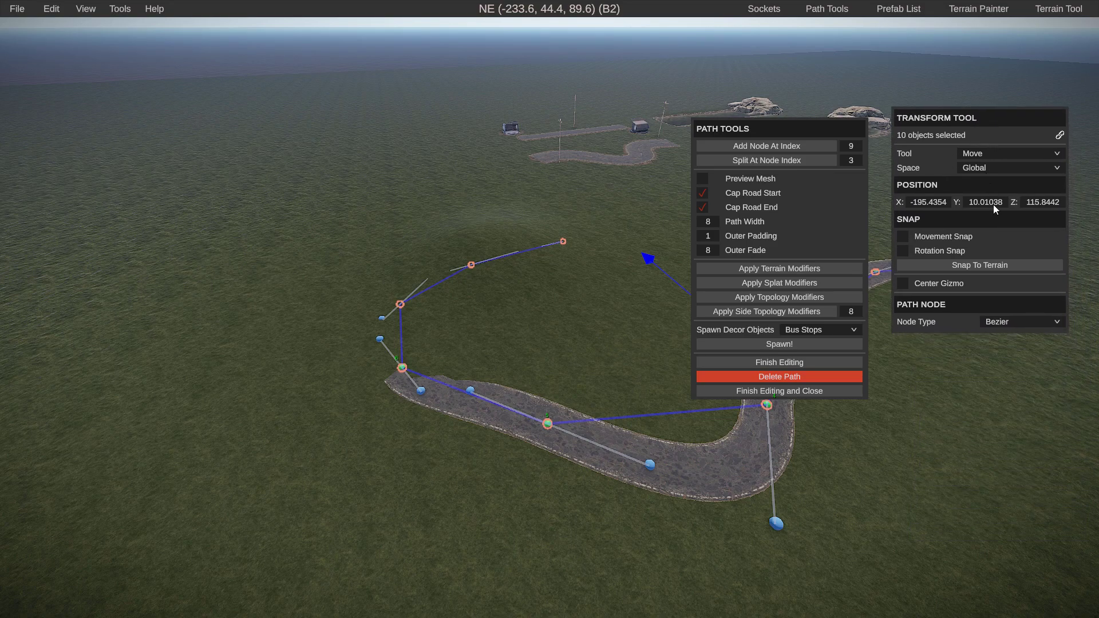
click(977, 266)
Raise the Bezier control handle on the mound between the top node and the road's end to about Y 15.7.
right_drag(554, 331, 530, 279)
key(w)
key(w)
key(a)
key(w)
key(w)
key(d)
key(w)
key(s)
key(w)
click(532, 275)
drag(533, 251, 535, 237)
Raise the control handle on the other side of the mound's top node to about Y 14.5.
key(s)
key(a)
right_drag(536, 241, 545, 306)
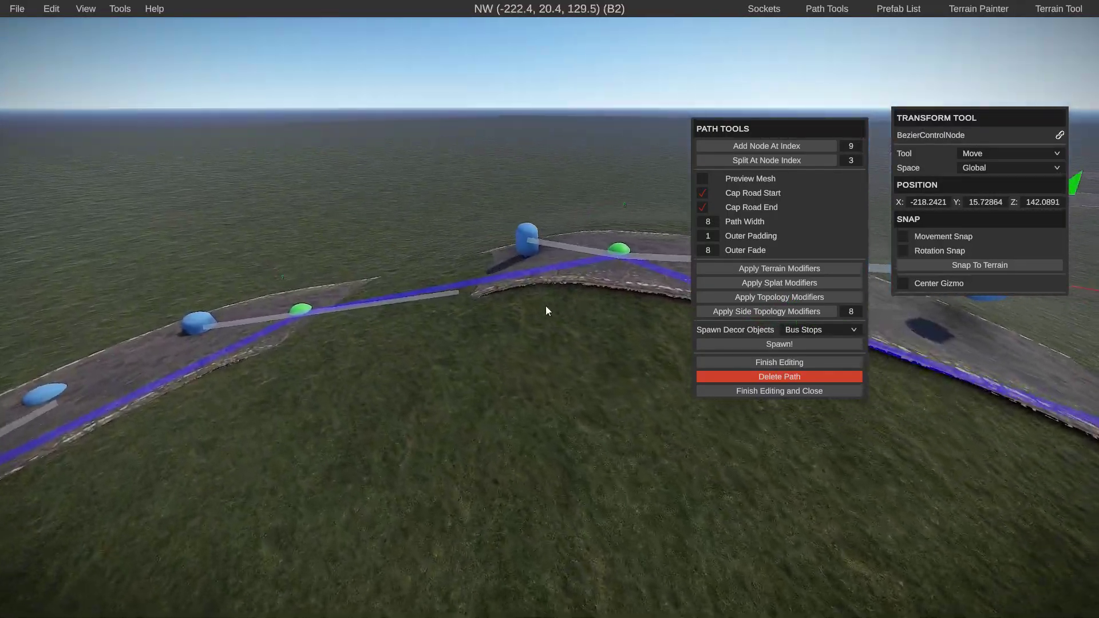
drag(479, 264, 594, 314)
key(w)
right_drag(519, 272, 448, 280)
key(s)
key(a)
key(s)
key(a)
right_drag(563, 349, 545, 309)
click(544, 309)
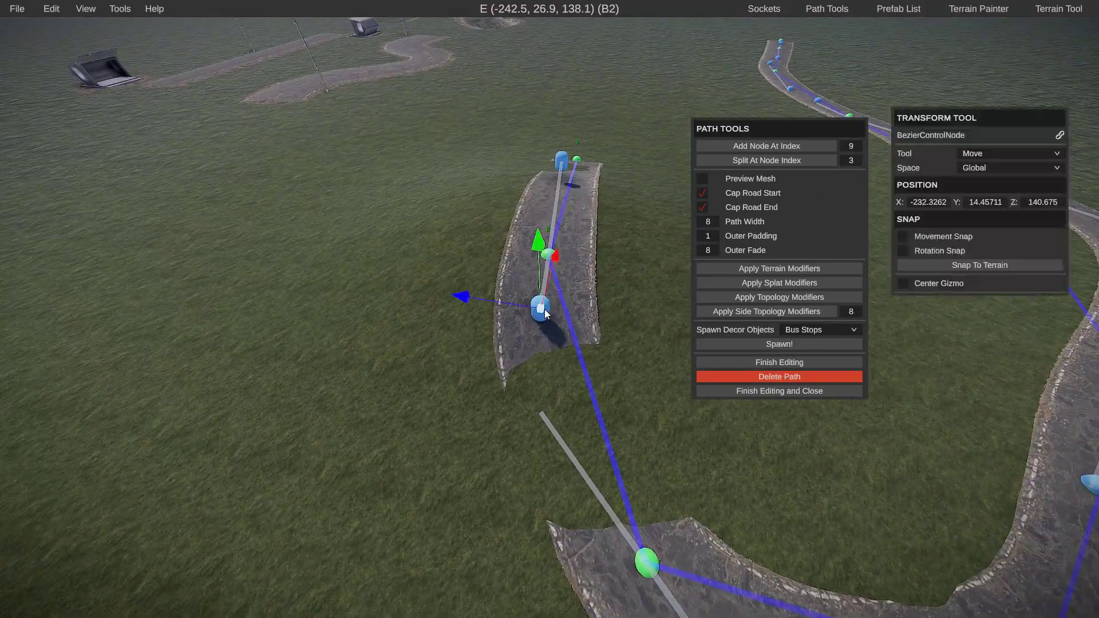
drag(535, 273, 537, 271)
Examine how the road crosses the mound and where its surface sinks into the terrain.
key(d)
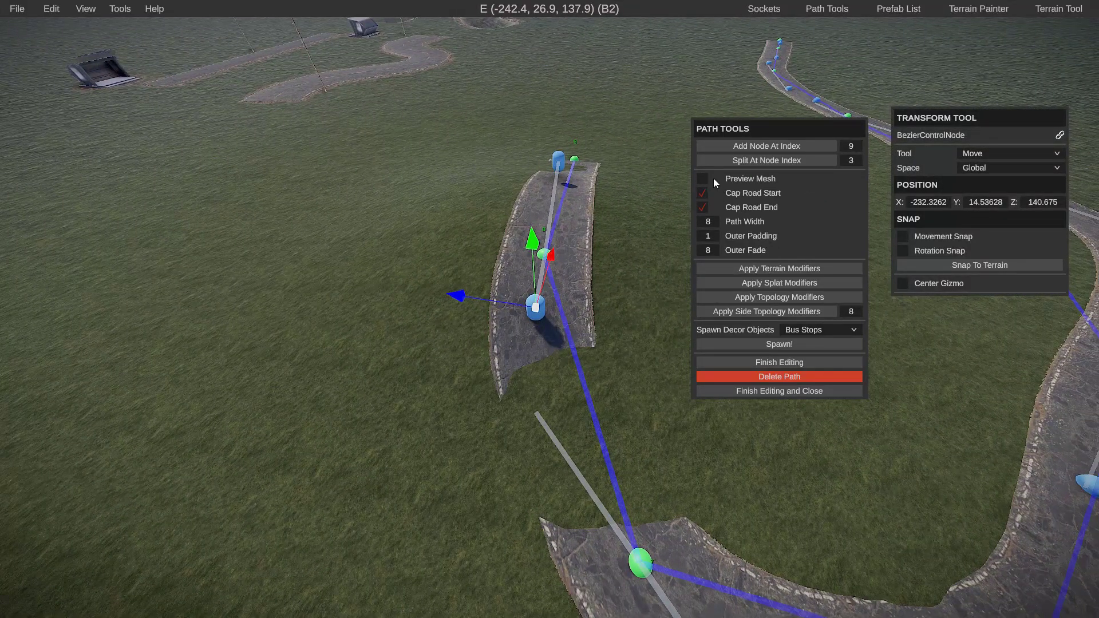
key(w)
right_drag(687, 191, 587, 144)
key(d)
right_drag(615, 295, 588, 287)
key(d)
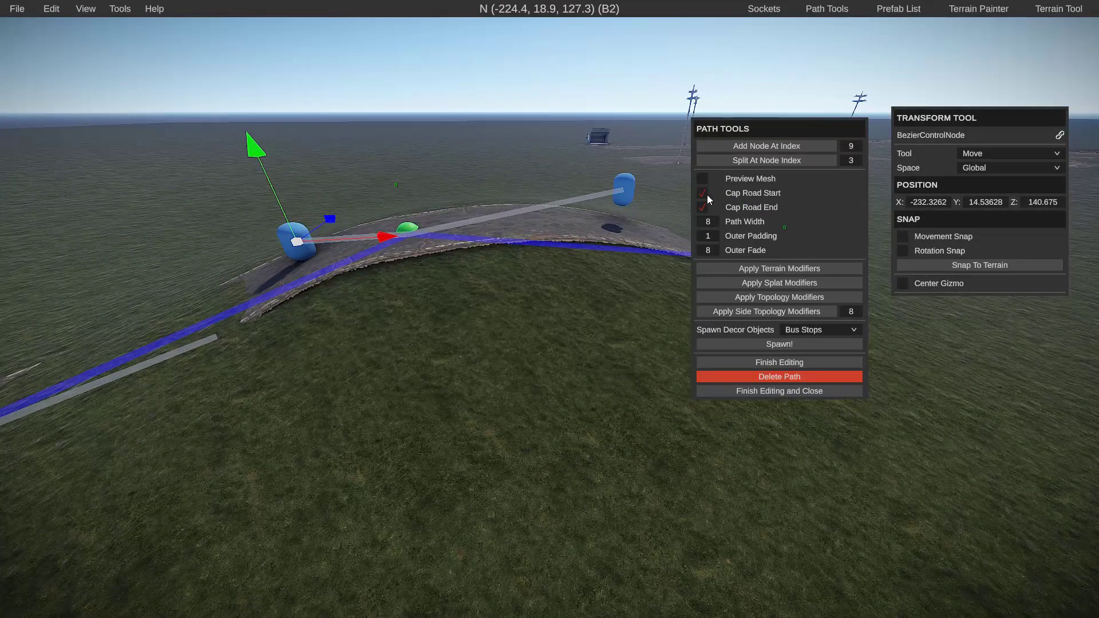
right_drag(666, 212, 688, 203)
key(s)
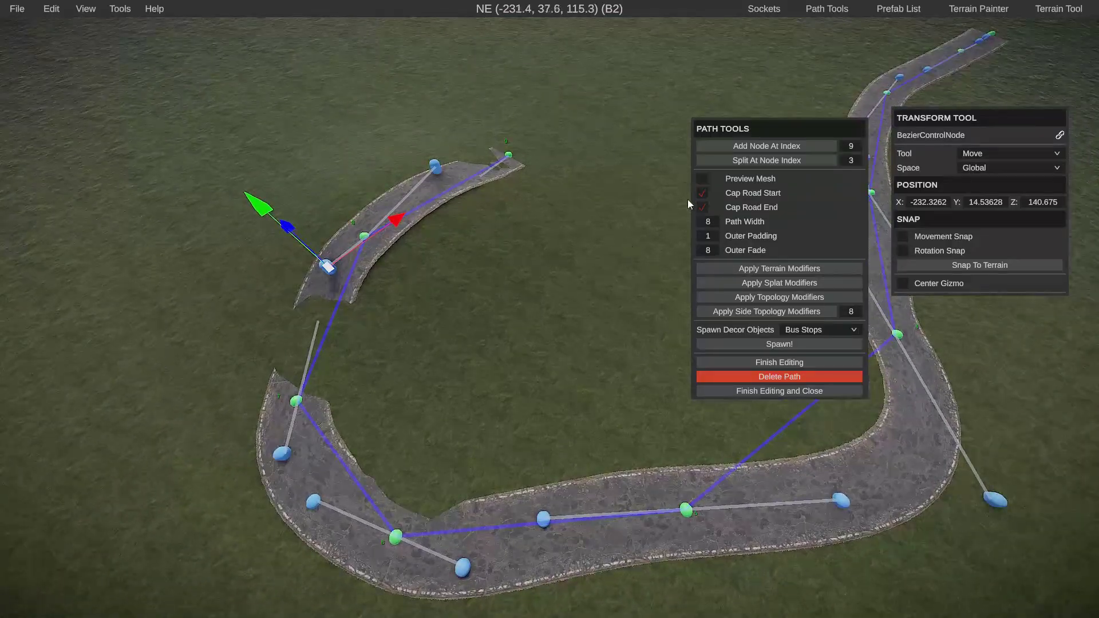
Turn on Preview Mesh and inspect the previewed road mesh up close along the mound and at the road's end.
click(703, 179)
key(w)
right_drag(438, 265, 531, 310)
key(a)
key(w)
key(d)
key(w)
key(a)
key(d)
key(w)
click(535, 297)
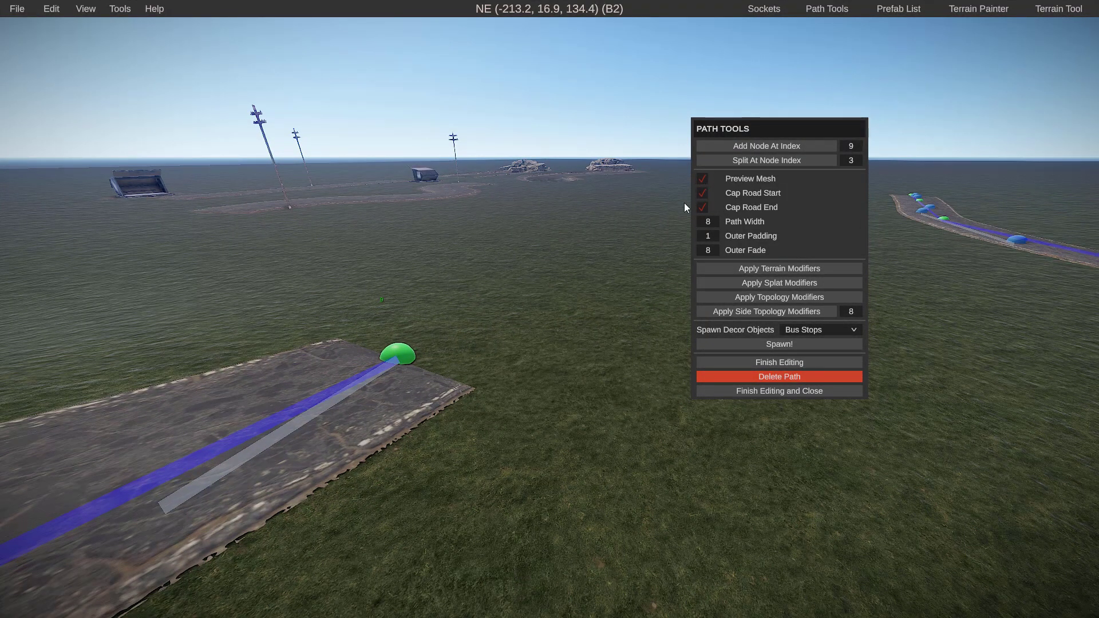
Switch Preview Mesh off and back on to compare the two displays of the road over the mound.
key(d)
right_drag(496, 306, 586, 296)
key(s)
click(703, 177)
click(703, 178)
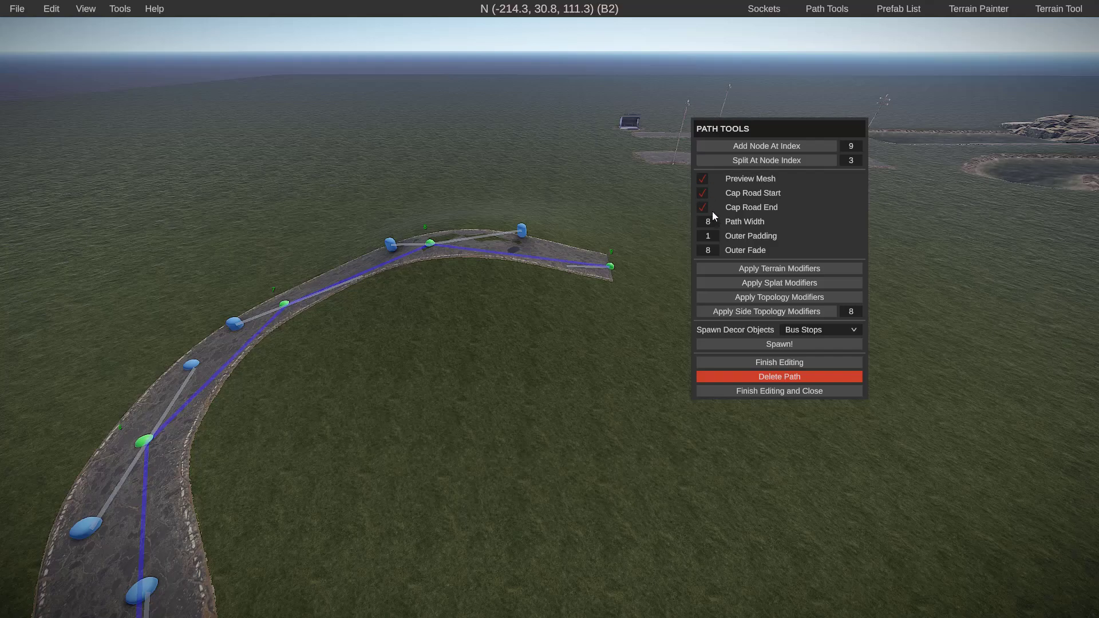
Set the road's path width to 11.
key(s)
right_drag(592, 279, 618, 260)
key(d)
key(w)
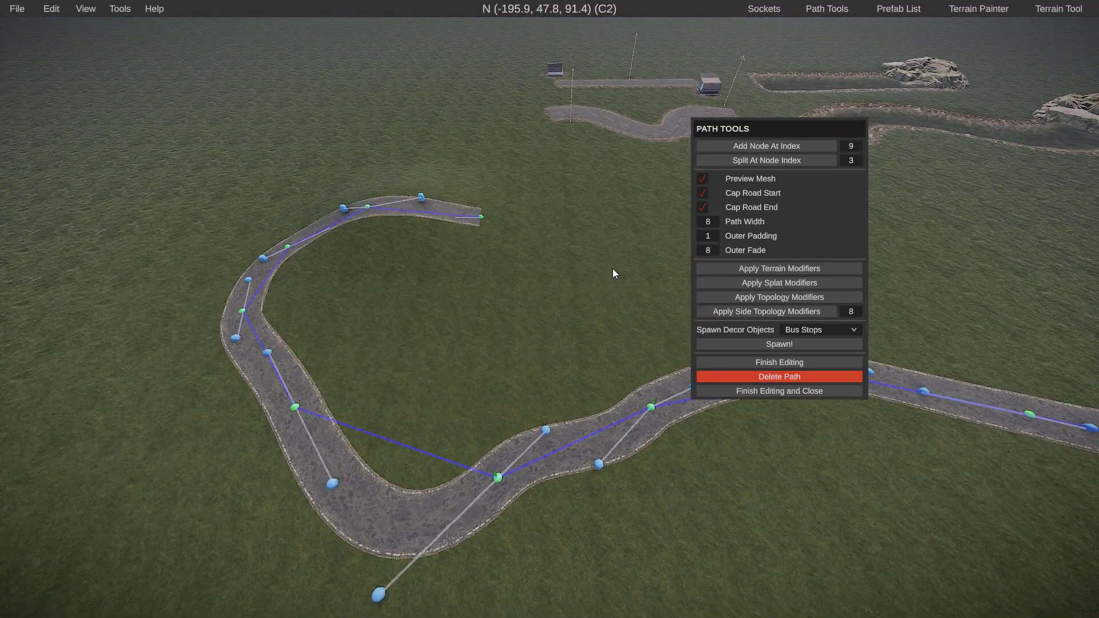
right_drag(663, 252, 641, 315)
key(d)
key(a)
key(w)
key(s)
click(709, 223)
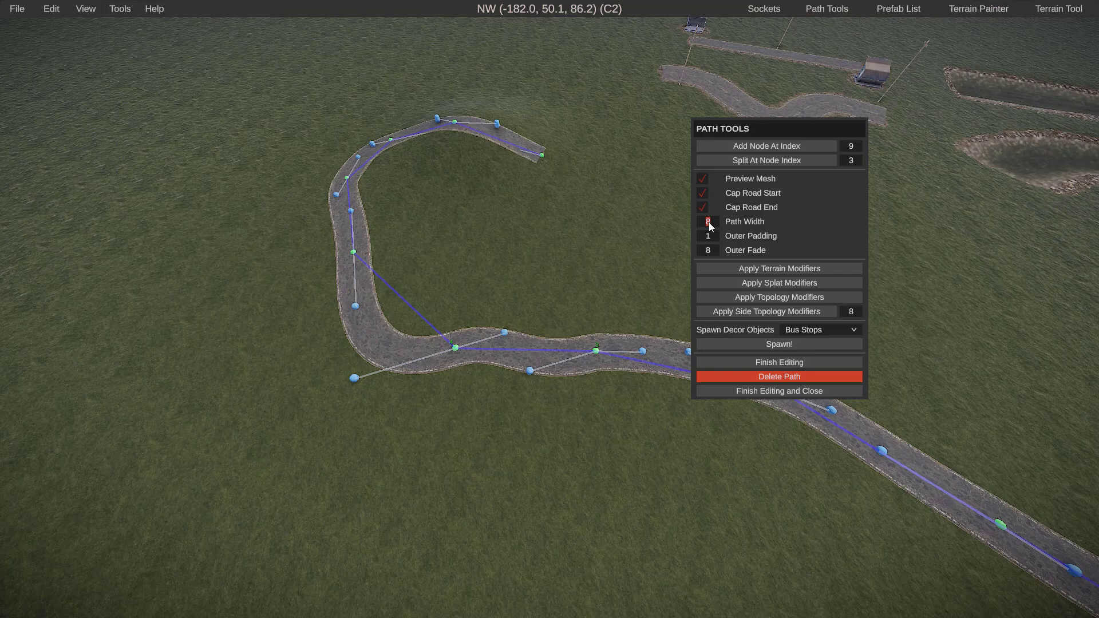
text(11)
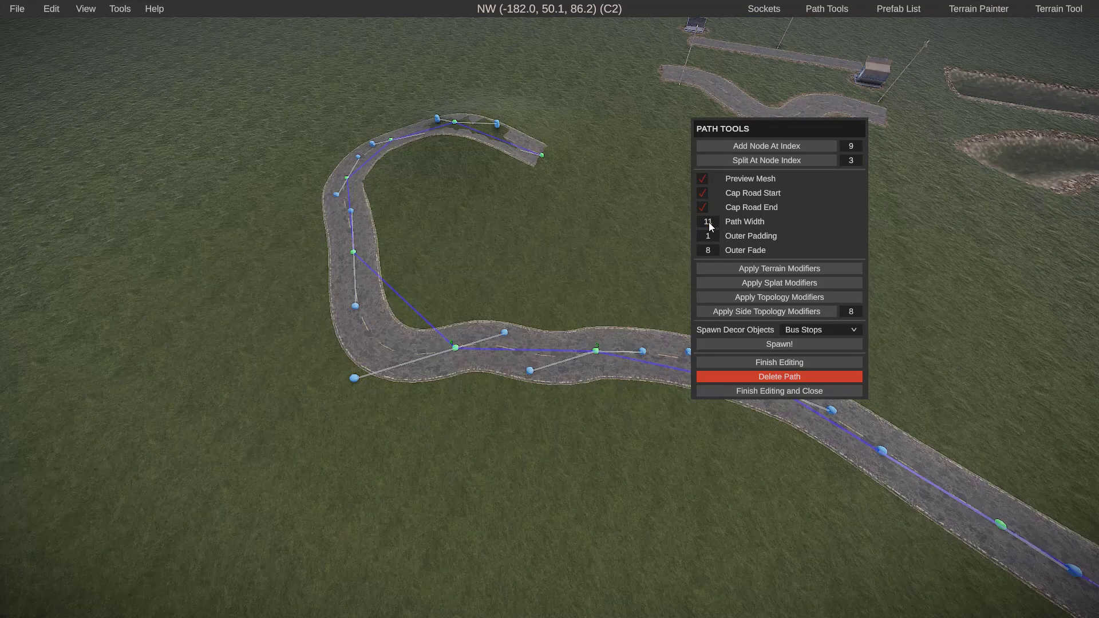
Try a path width of 10 on the previewed road, and return the width to 11.
mouse_move(710, 227)
right_down()
mouse_move(761, 206)
mouse_move(801, 214)
mouse_move(590, 232)
mouse_move(695, 235)
right_up()
key(w)
key(w)
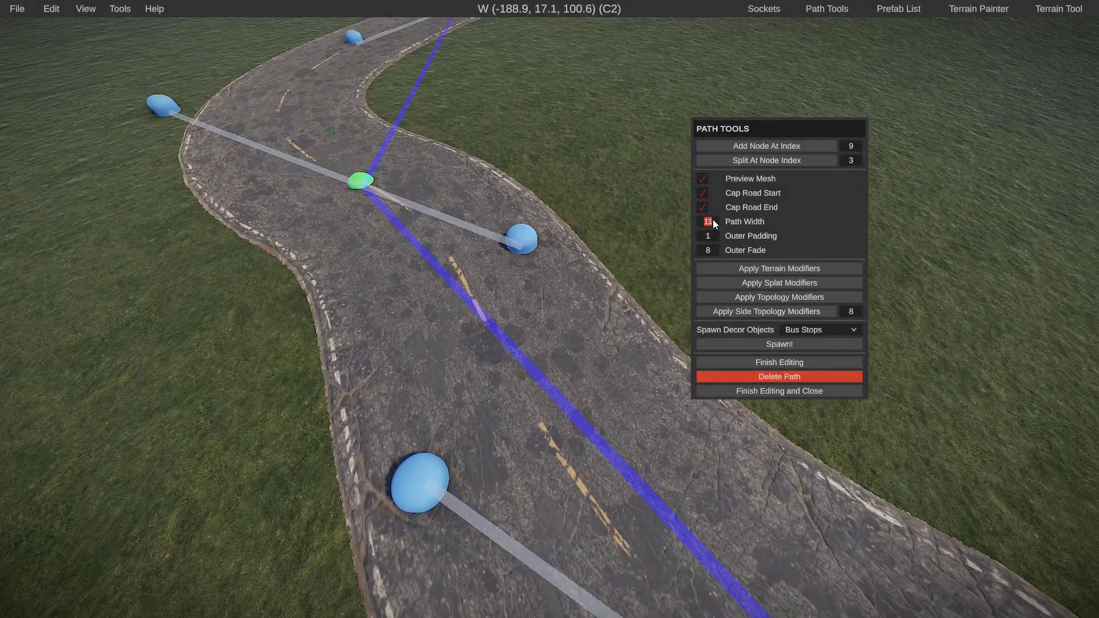
text(10)
click(713, 221)
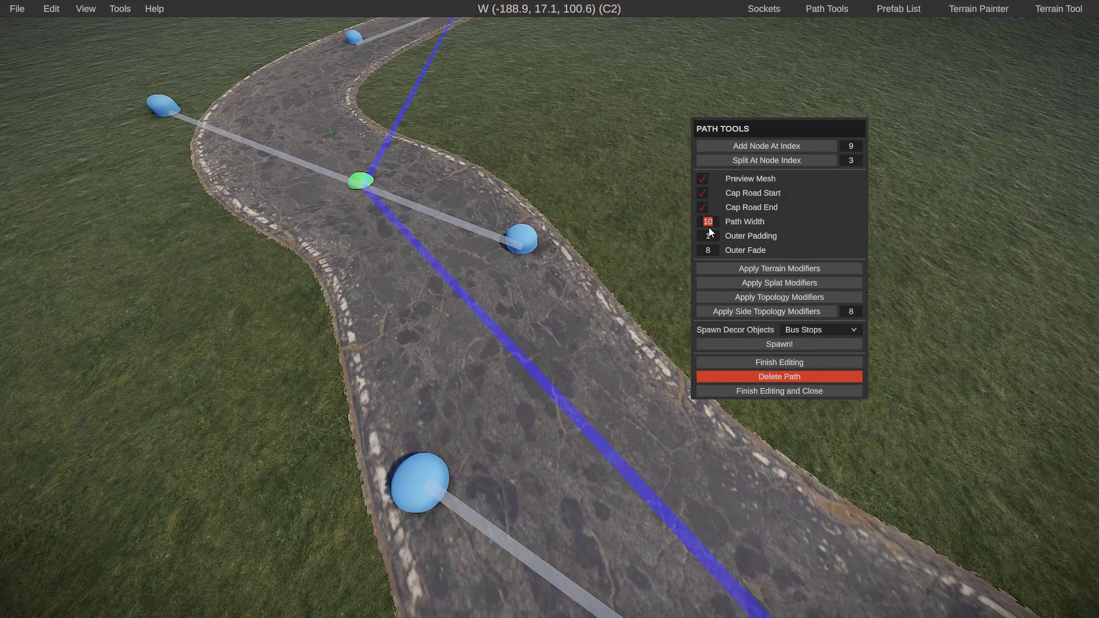
text(11)
Set the road's outer padding to 5.
right_drag(508, 310, 579, 281)
key(s)
key(a)
right_drag(498, 366, 564, 383)
key(s)
key(d)
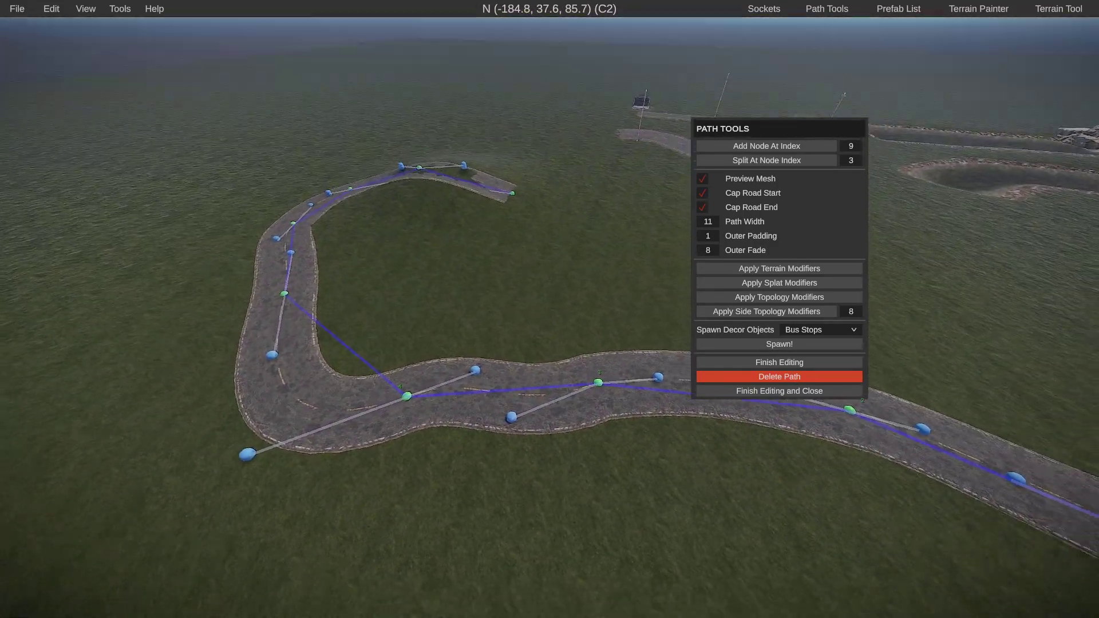
right_drag(601, 270, 604, 286)
key(d)
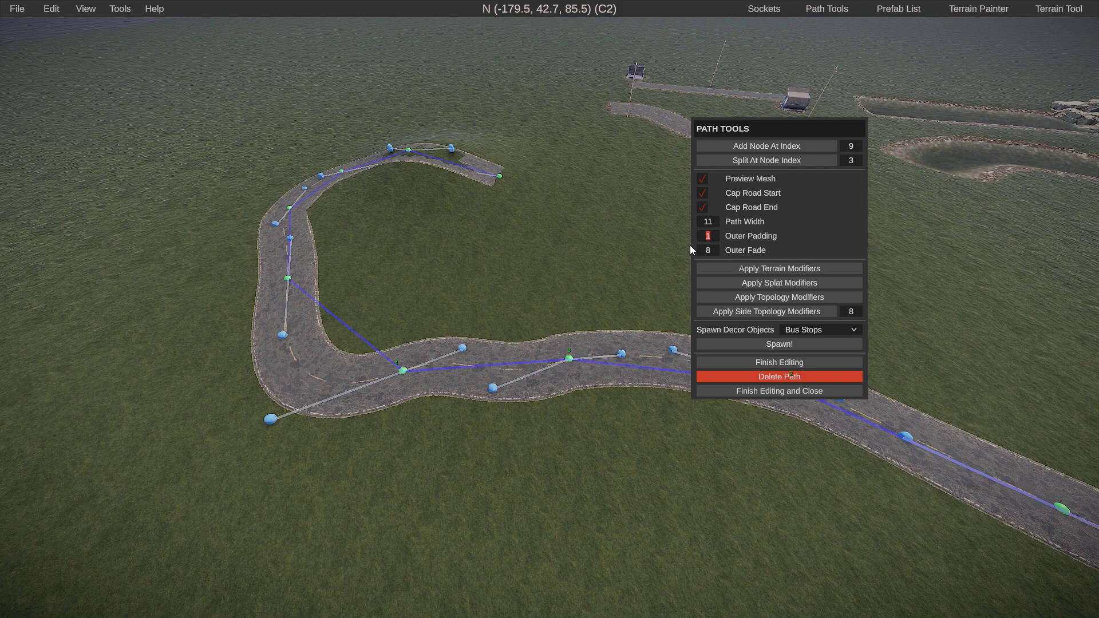
key(w)
right_drag(499, 332, 553, 315)
key(s)
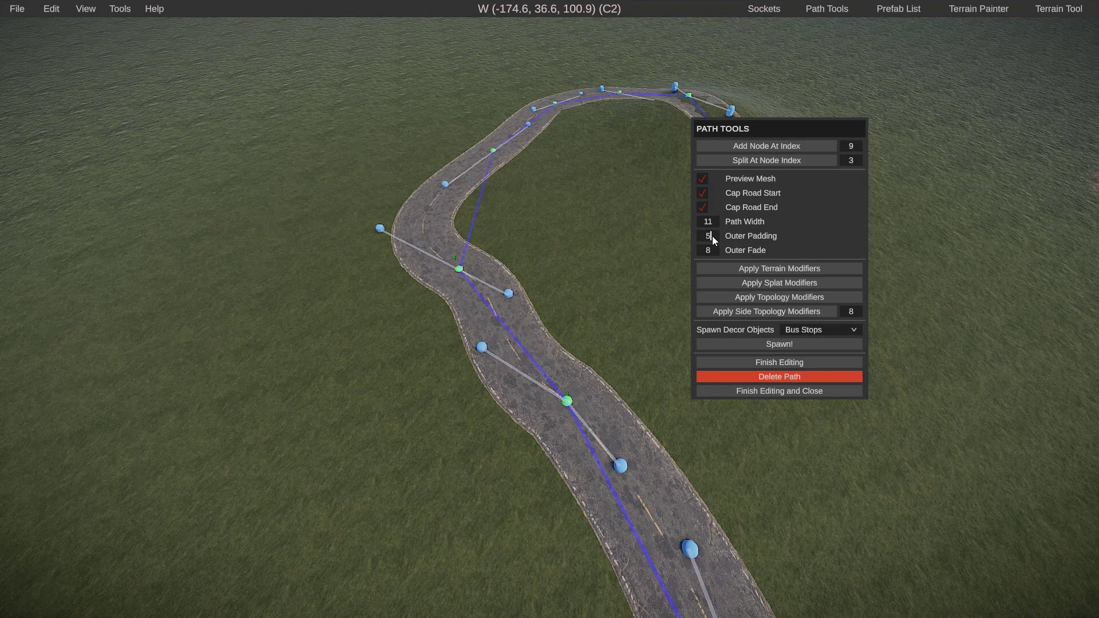
Apply the terrain modifiers with outer padding 5, inspect the ground around the mound, and undo the terrain change.
right_drag(765, 271, 550, 308)
key(w)
click(785, 270)
key(w)
right_drag(785, 270, 628, 290)
key(d)
key(w)
key(d)
key(a)
right_drag(561, 284, 550, 311)
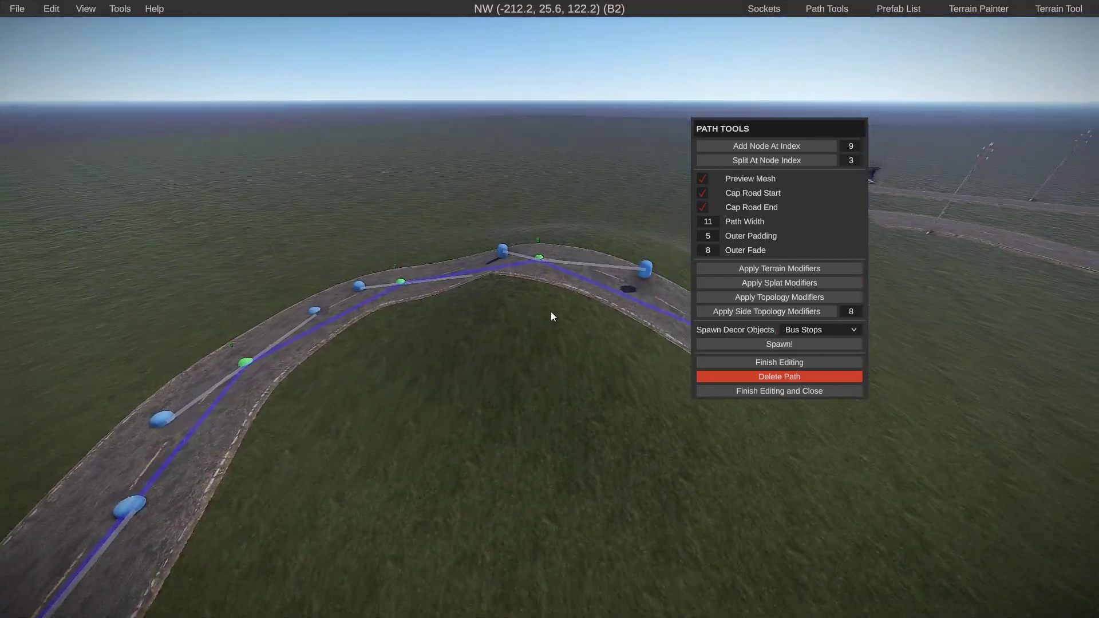
key(ctrl+z)
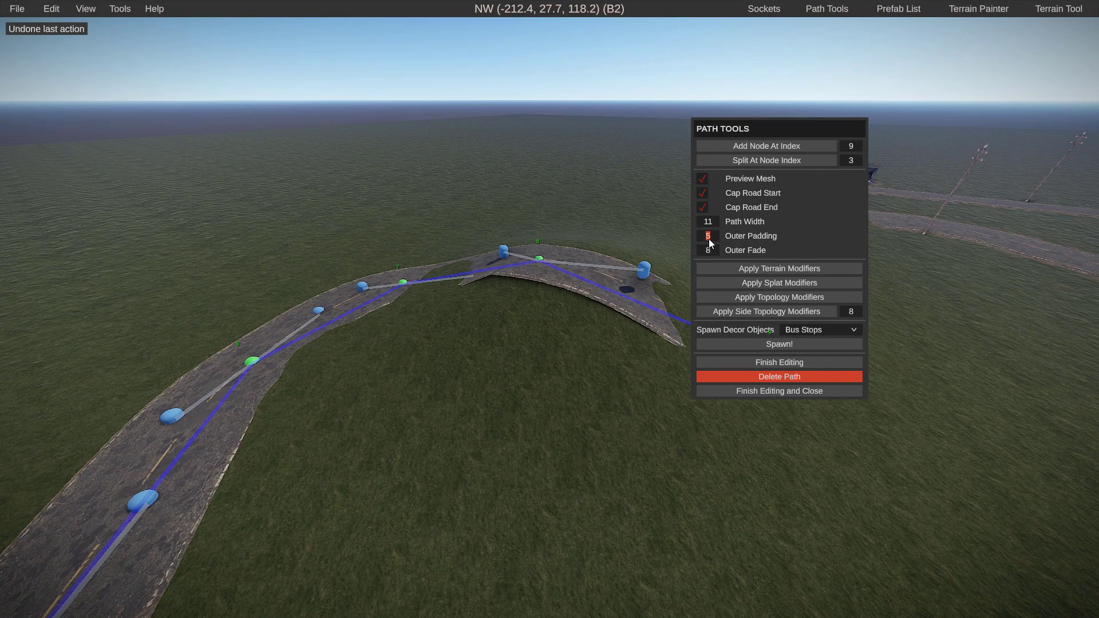
Set the outer padding to 1 and apply the terrain modifiers along the road.
click(764, 267)
right_drag(727, 283, 524, 288)
key(w)
key(d)
key(w)
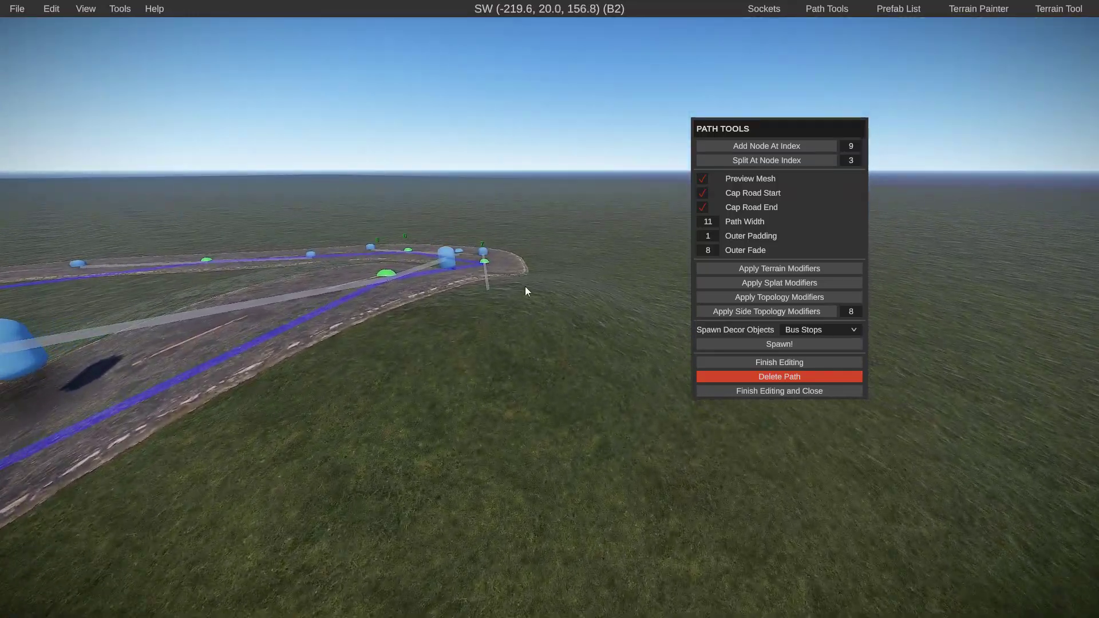
Apply the splat modifiers to paint the ground underneath the whole road.
key(a)
right_drag(589, 301, 608, 304)
key(s)
key(a)
right_drag(421, 299, 565, 314)
key(s)
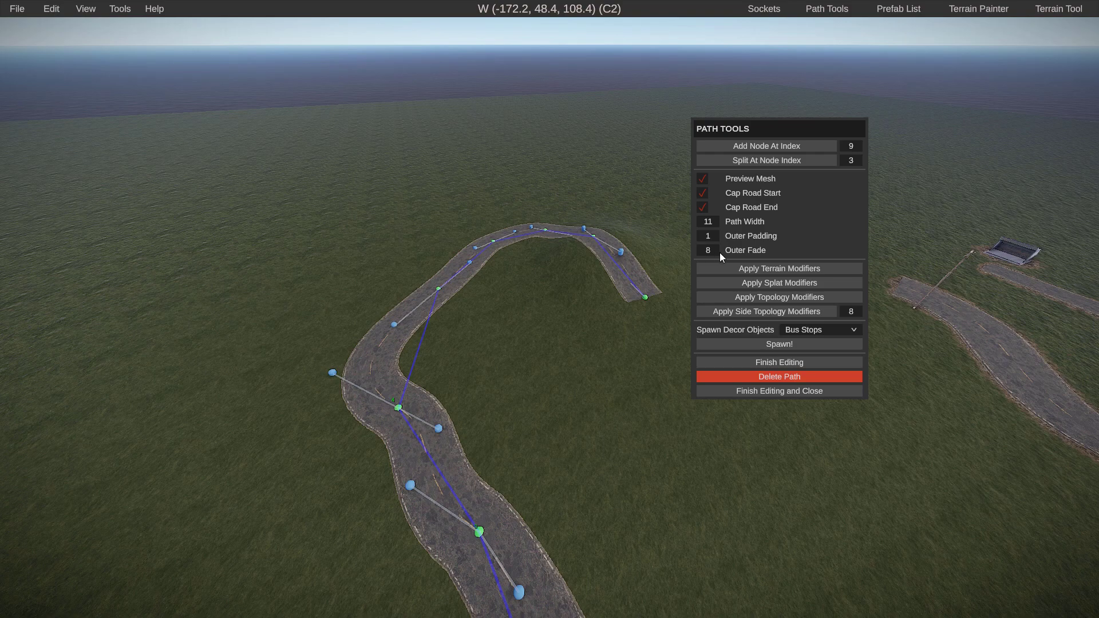
click(771, 284)
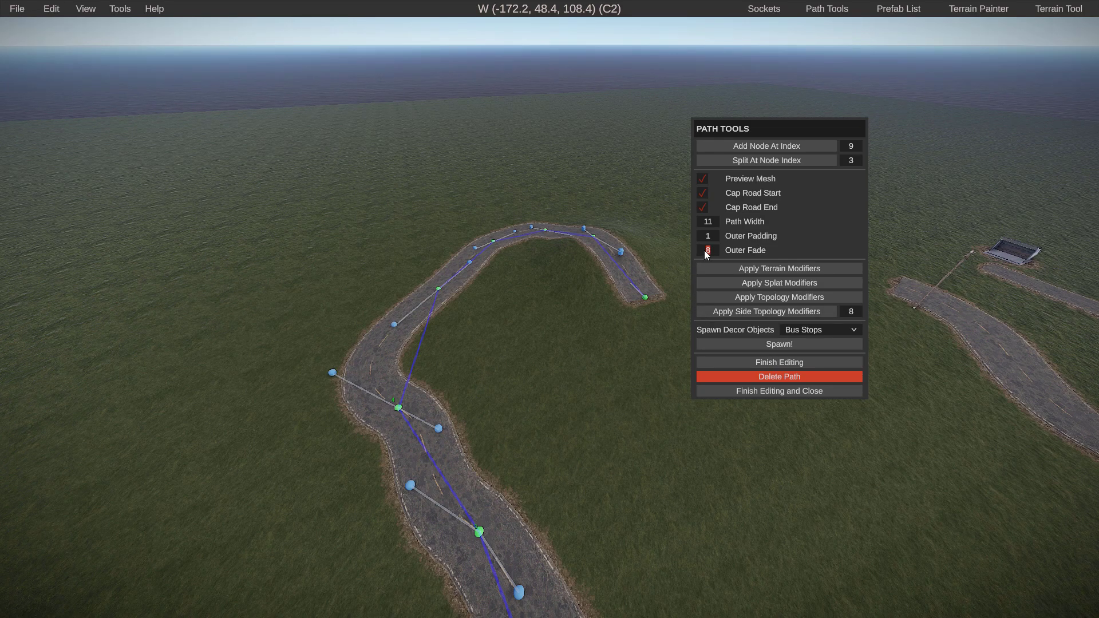
Set the outer fade to 12, try reapplying the splat modifiers, and undo that second splat paint.
click(771, 284)
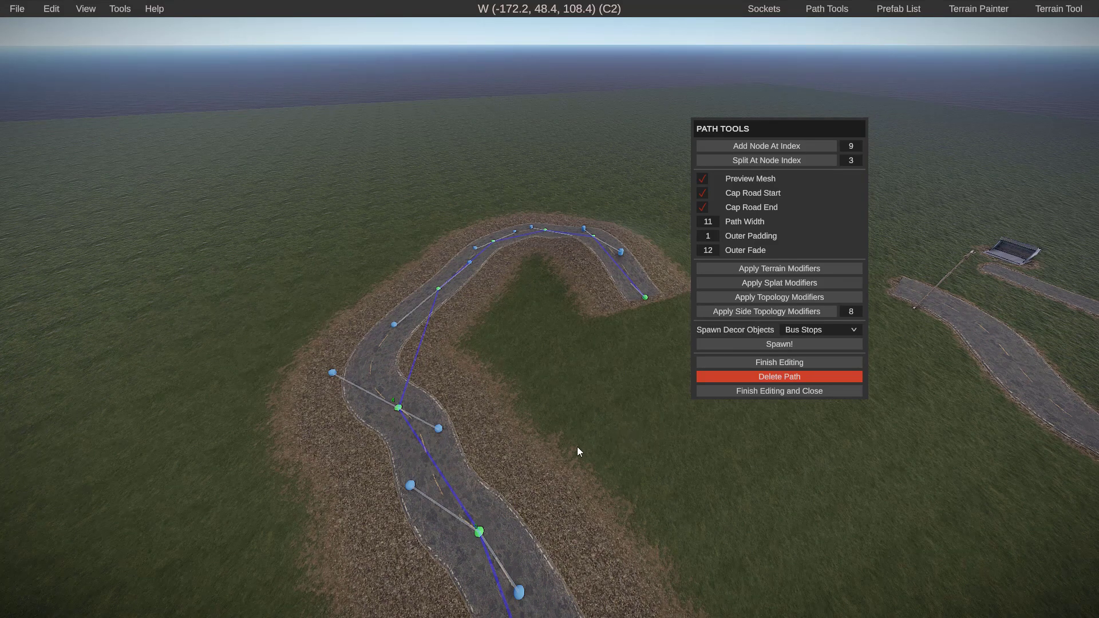
key(ctrl+z)
right_drag(568, 459, 498, 527)
key(w)
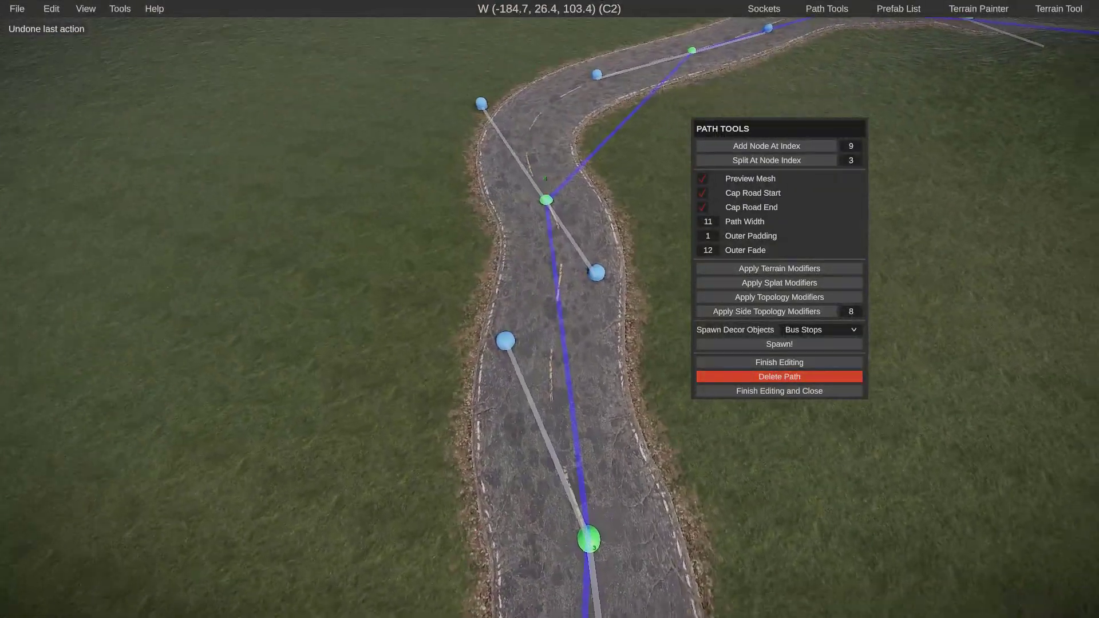
right_drag(549, 309, 550, 344)
key(w)
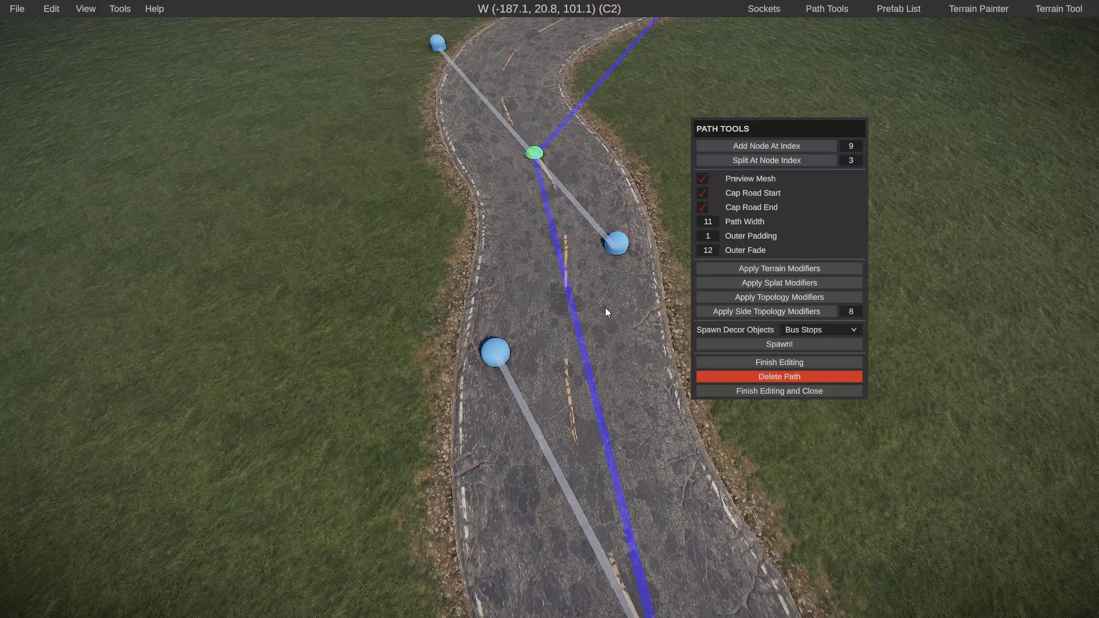
Set the road's path width to 12.
right_drag(629, 298, 724, 247)
key(a)
key(s)
key(s)
key(d)
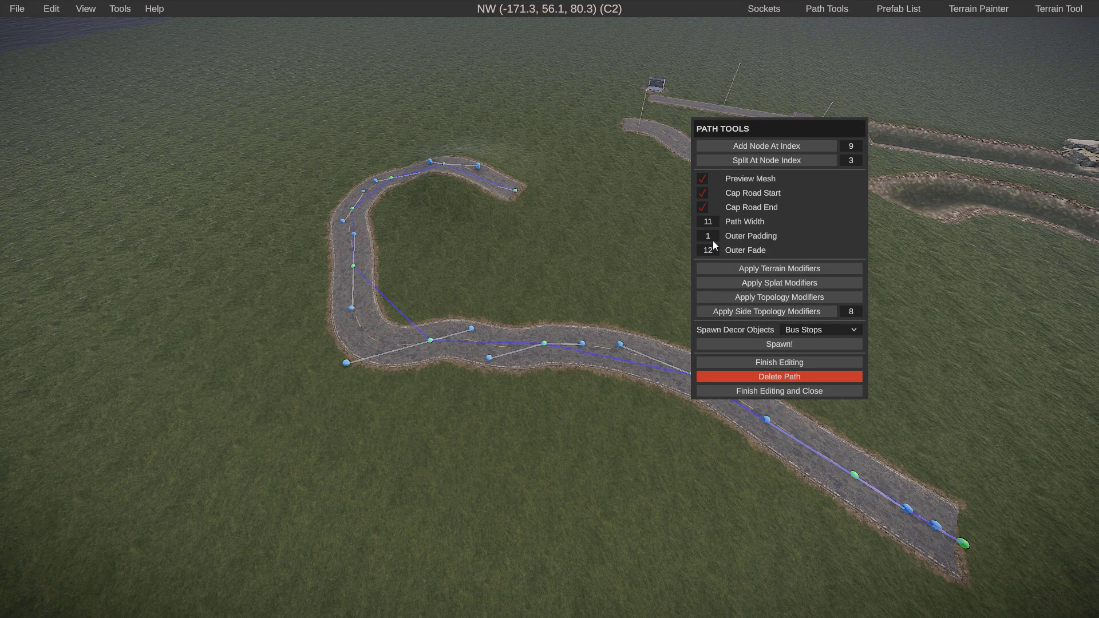
text(12)
Inspect the widened road and set its path width back to 11.
right_drag(713, 221, 686, 249)
key(w)
key(s)
key(w)
key(a)
key(s)
click(711, 220)
text(11)
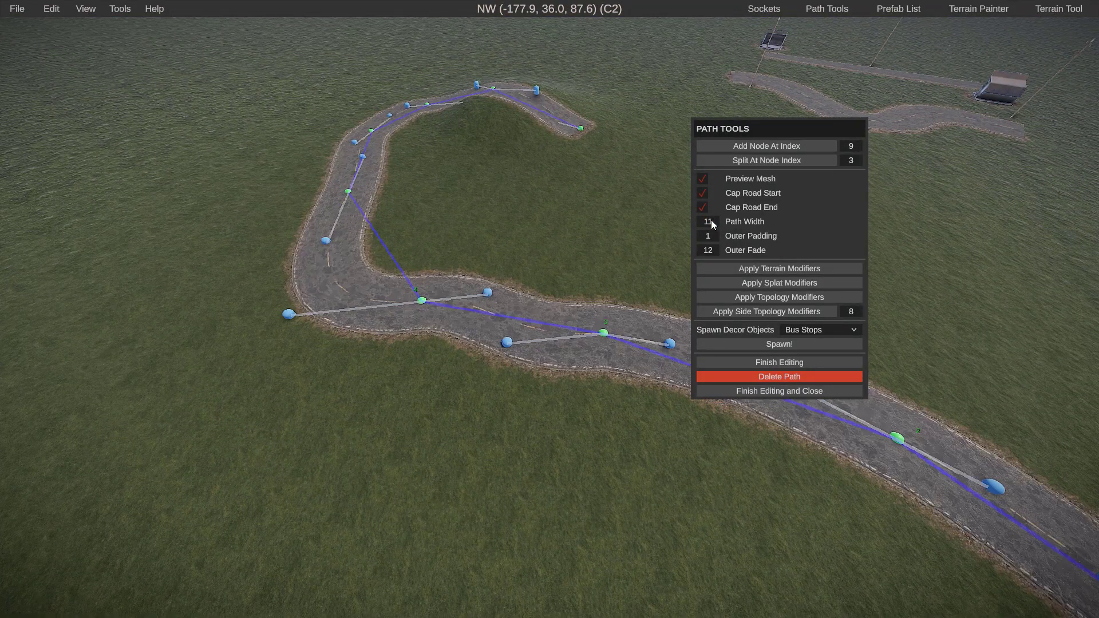
Examine how the modified terrain and gravel edges meet the road across the mound.
right_drag(617, 268, 614, 251)
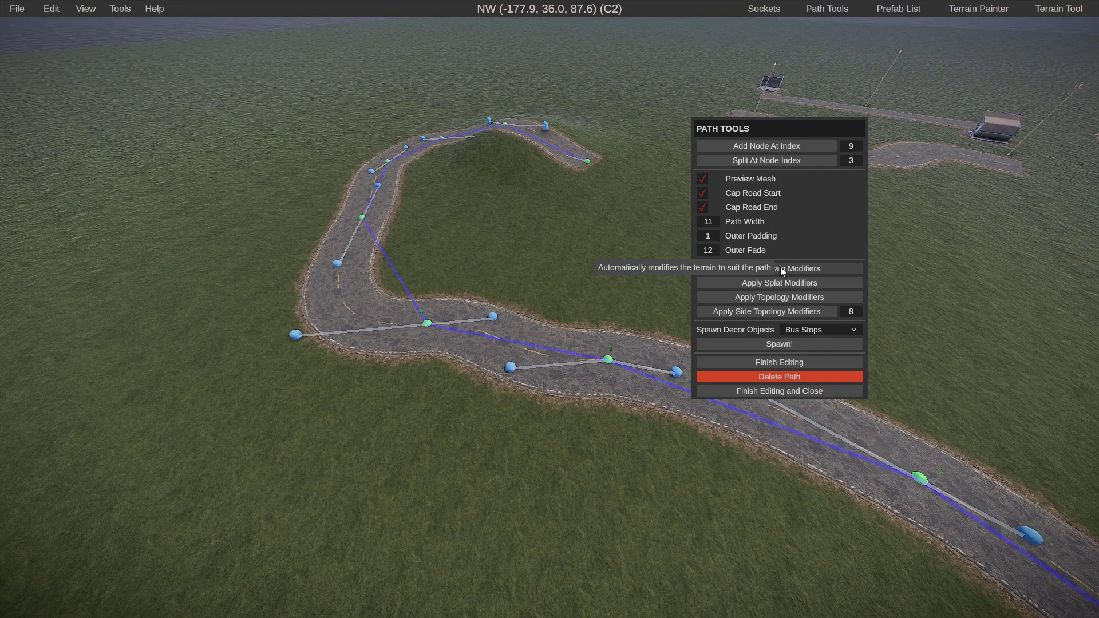
right_drag(631, 267, 626, 223)
key(w)
key(a)
right_drag(550, 309, 589, 366)
key(e)
key(e)
key(d)
key(s)
Switch Preview Mesh off and on twice to compare the road mesh on the modified terrain.
click(703, 178)
click(703, 177)
right_drag(466, 294, 689, 205)
click(703, 179)
right_drag(510, 258, 561, 322)
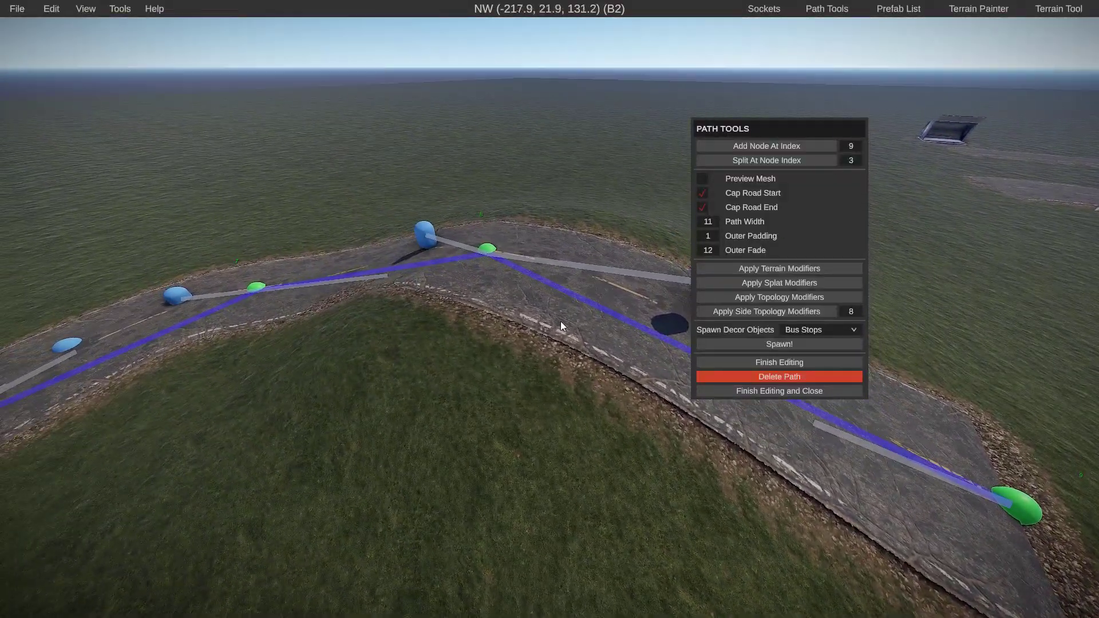
click(702, 178)
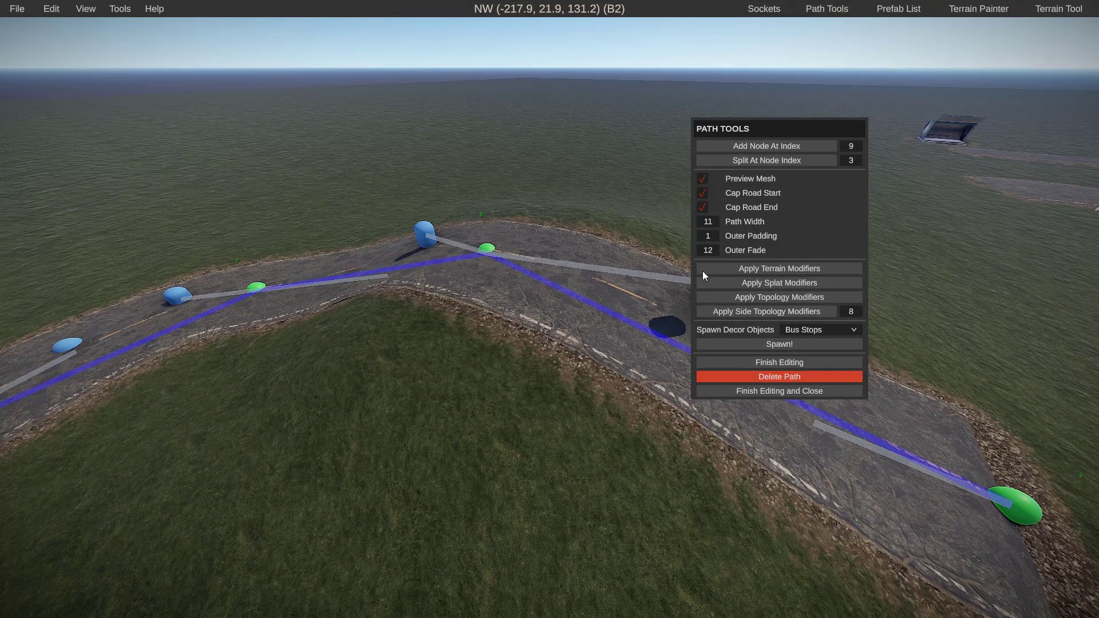
Try moving the mound's top node to about X -231.2, Y 11.8, Z 156.0, then undo the move and deselect the node.
right_drag(523, 302, 607, 294)
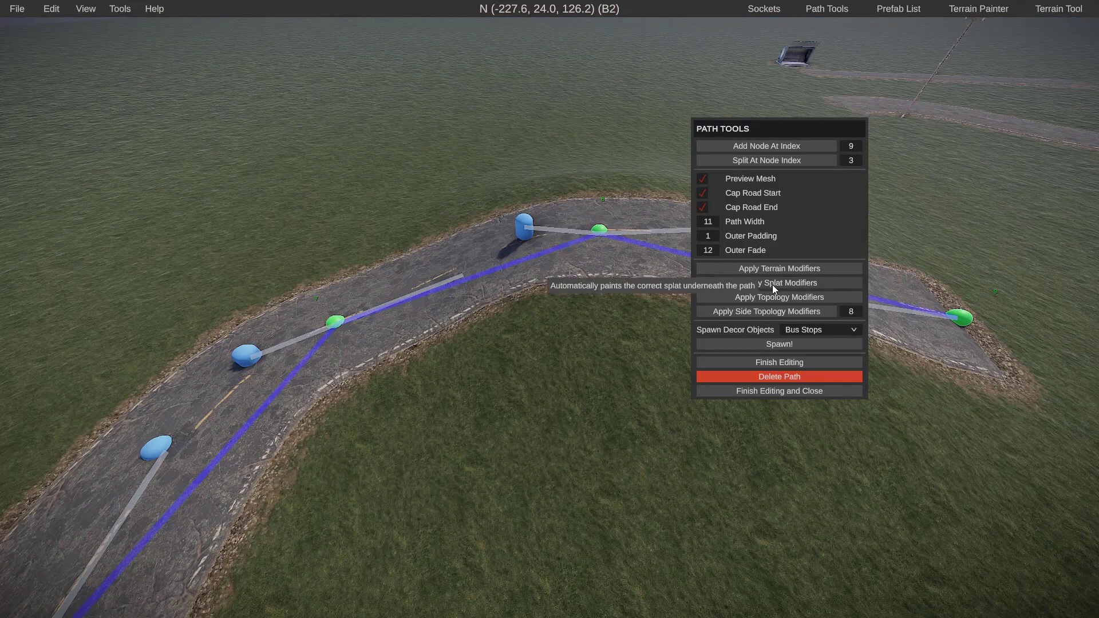
right_drag(759, 295, 550, 310)
right_drag(555, 260, 588, 266)
click(495, 213)
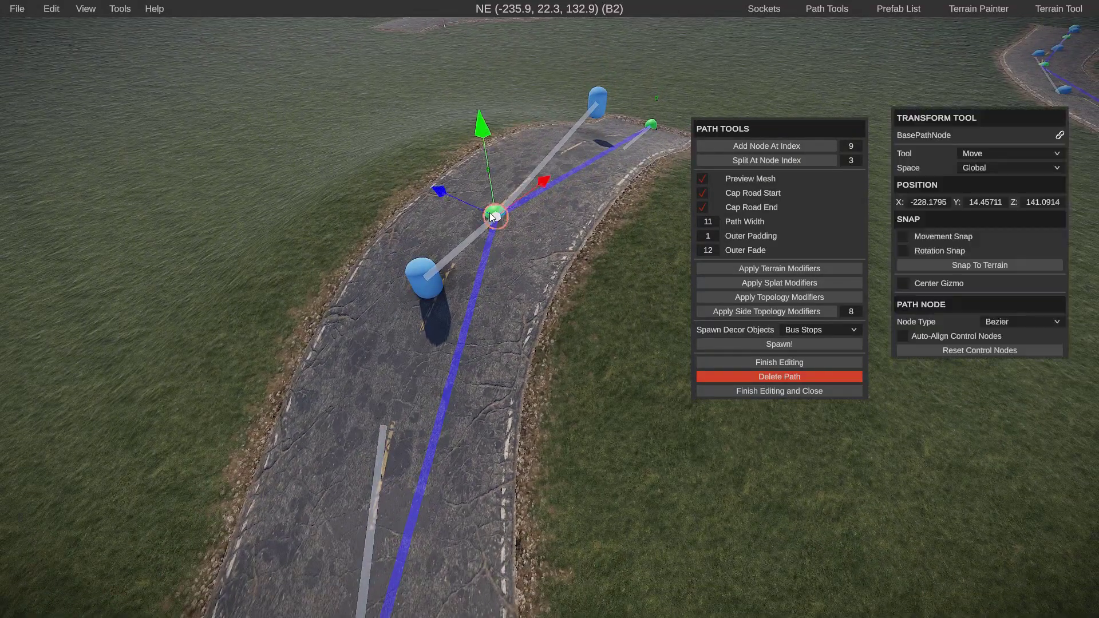
drag(495, 213, 284, 195)
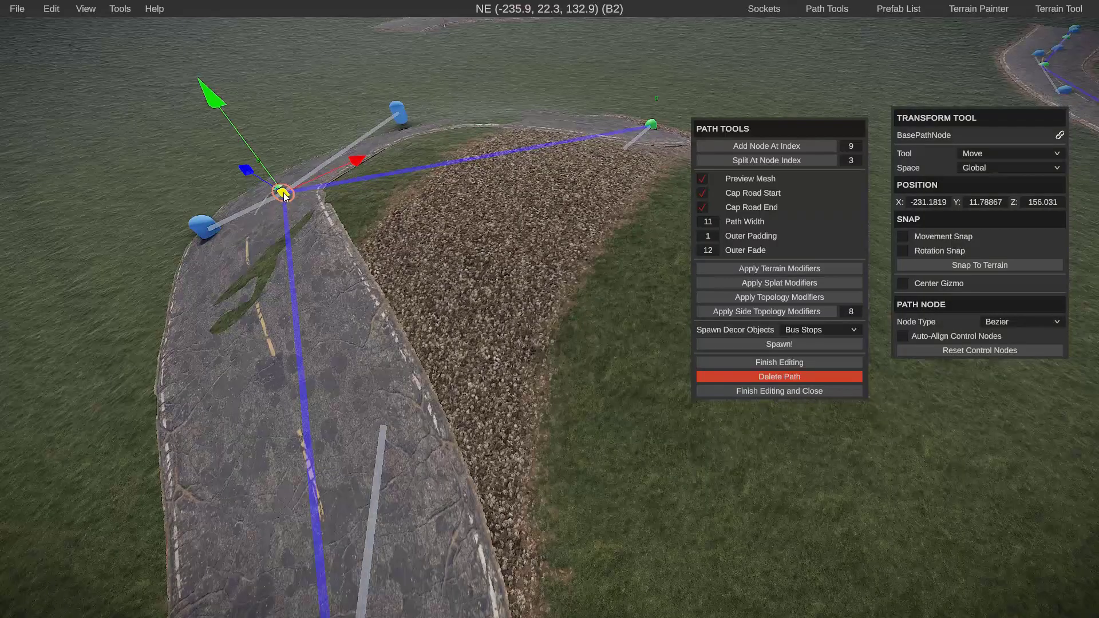
key(ctrl+z)
key(d)
click(592, 316)
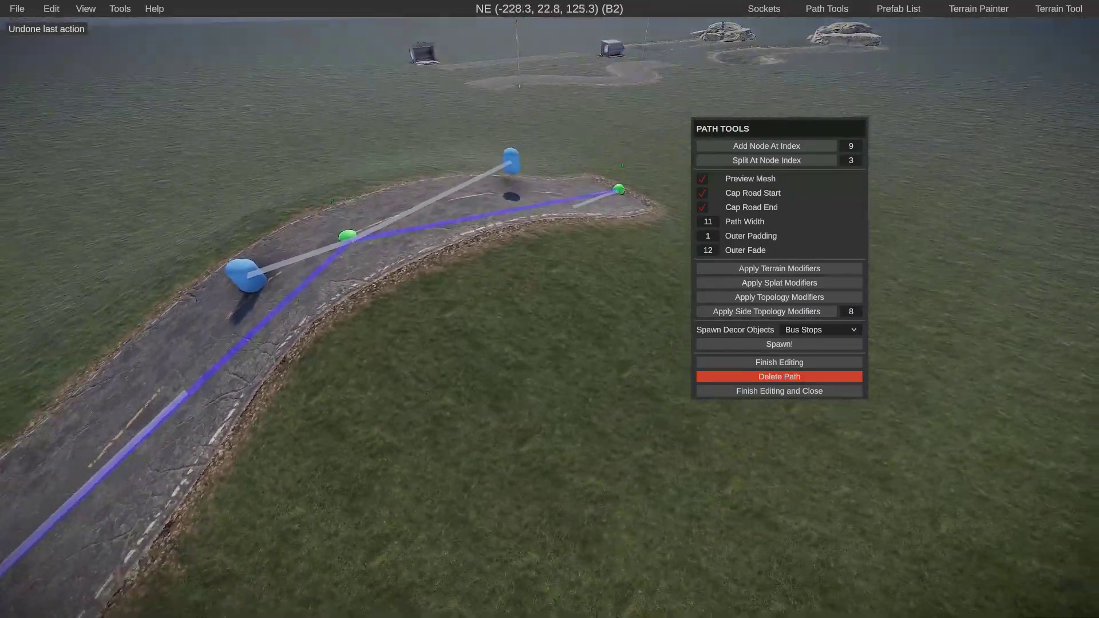
Inspect the painted gravel edges along the road's bend leading up to the mound.
key(s)
key(d)
key(a)
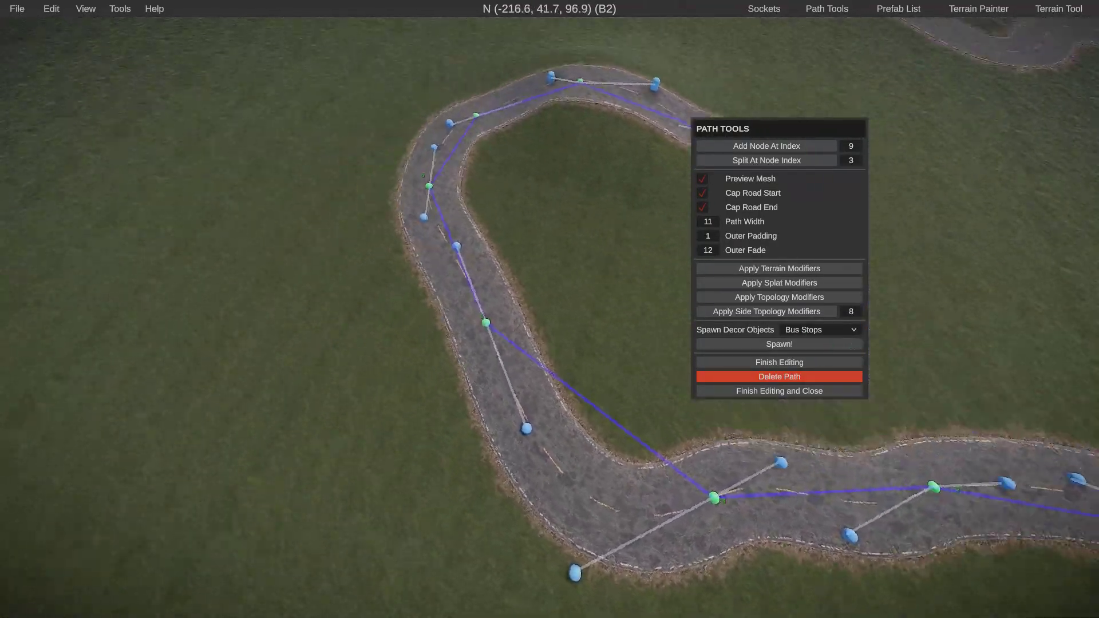
key(w)
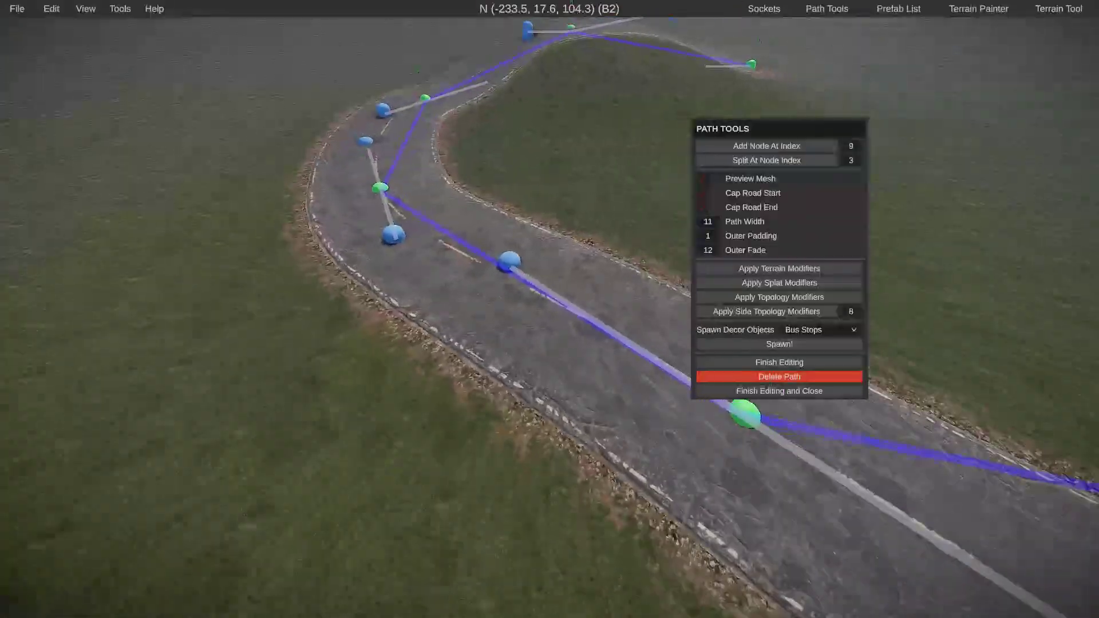